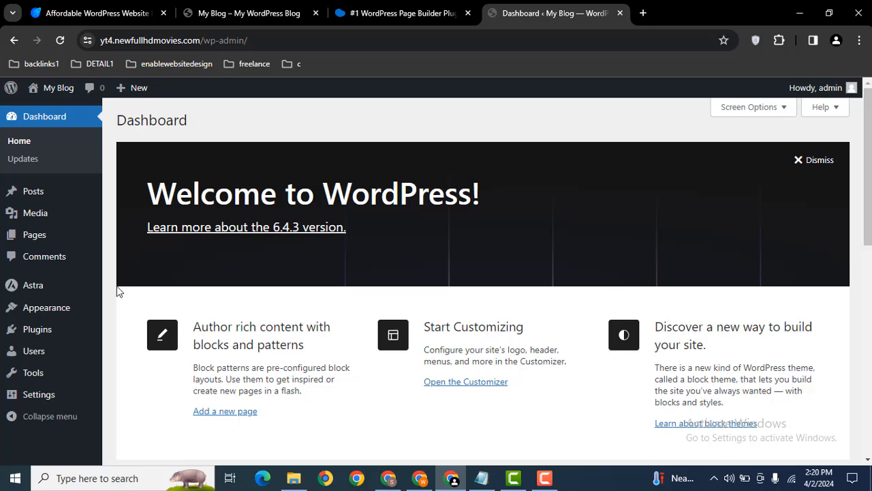
Step: Open the page for adding new plugins in a separate tab and bring up its zip upload form
{"action": "mouse_move", "coordinate": [30, 329]}
{"action": "middle_click", "coordinate": [143, 349]}
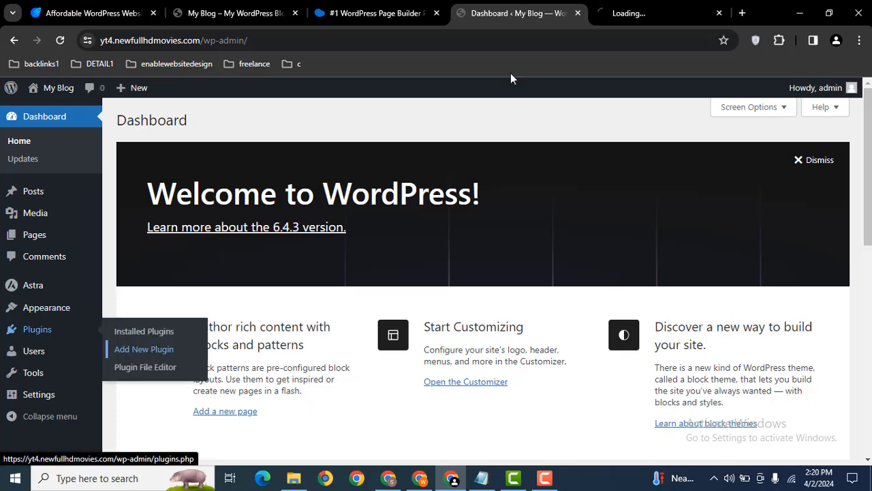
{"action": "left_click", "coordinate": [645, 8]}
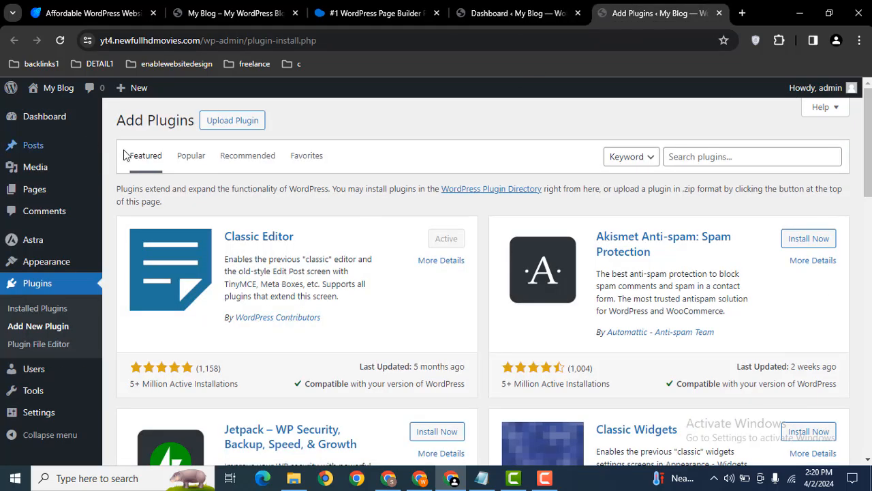
{"action": "left_click", "coordinate": [240, 120]}
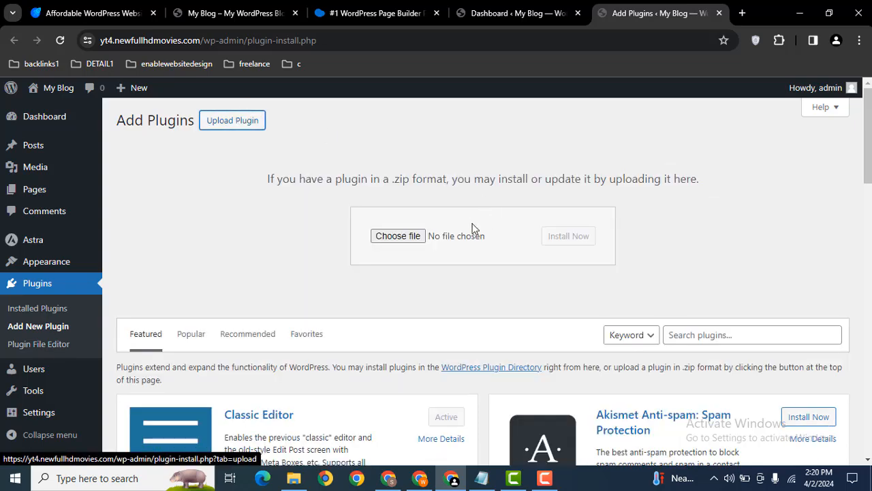
Step: Choose wpbakery_v7.5.zip from the resources folder on Local Disk (D:) and start installing the plugin
{"action": "left_click", "coordinate": [398, 236]}
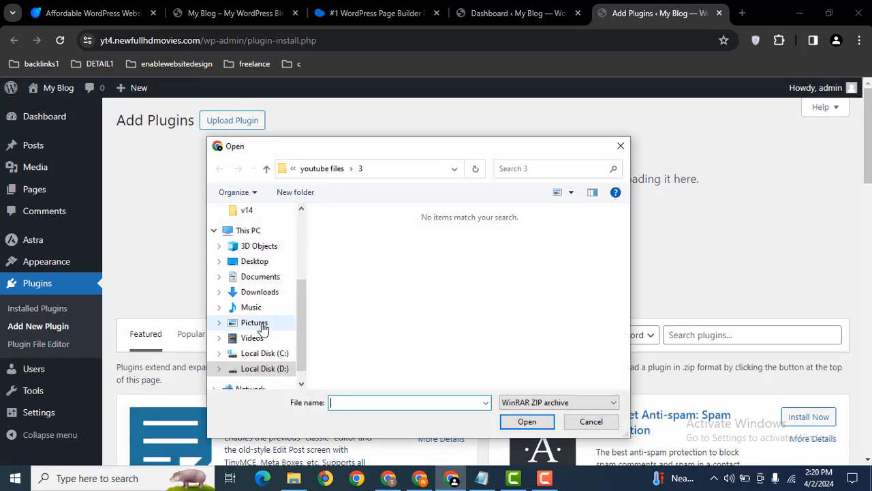
{"action": "left_click", "coordinate": [269, 369]}
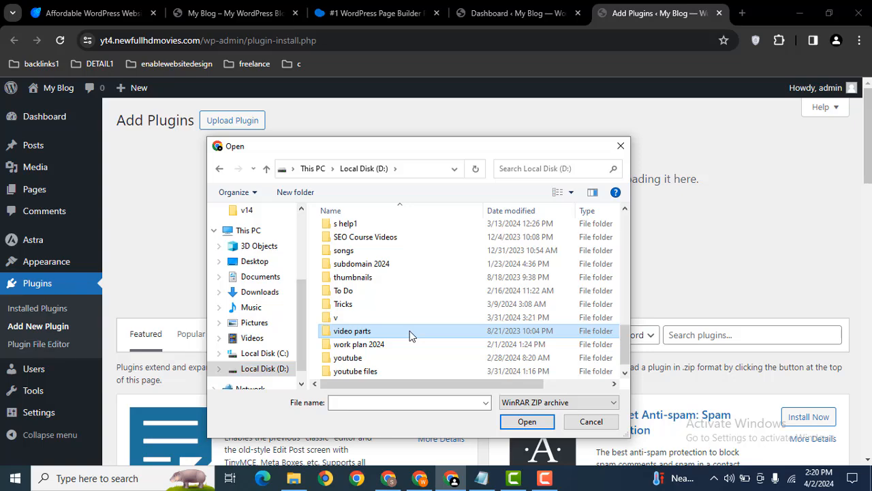
{"action": "scroll", "coordinate": [410, 330], "scroll_direction": "up", "scroll_amount": 1}
{"action": "key", "text": "Return"}
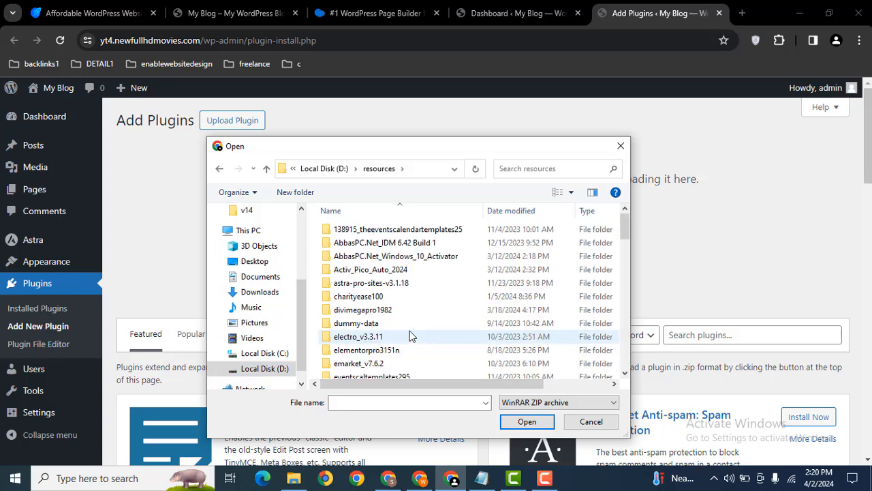
{"action": "type", "text": "woo-discount-rules-pro_v2.6.1"}
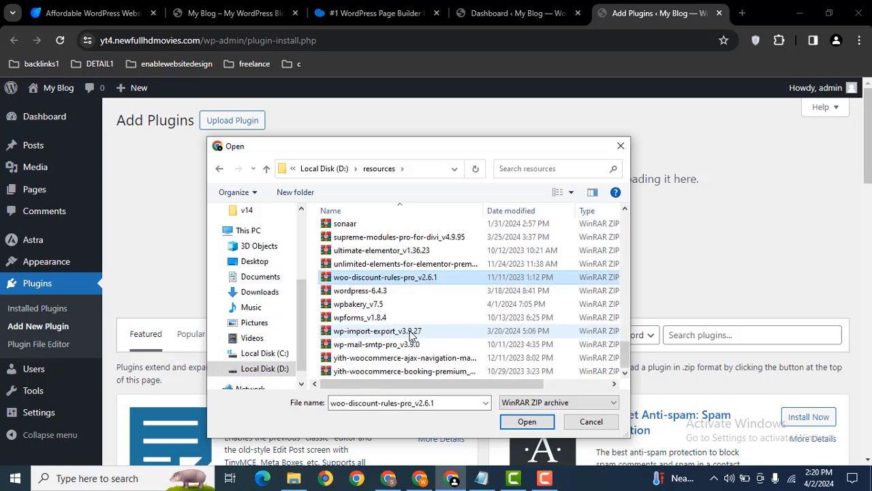
{"action": "left_click", "coordinate": [374, 307]}
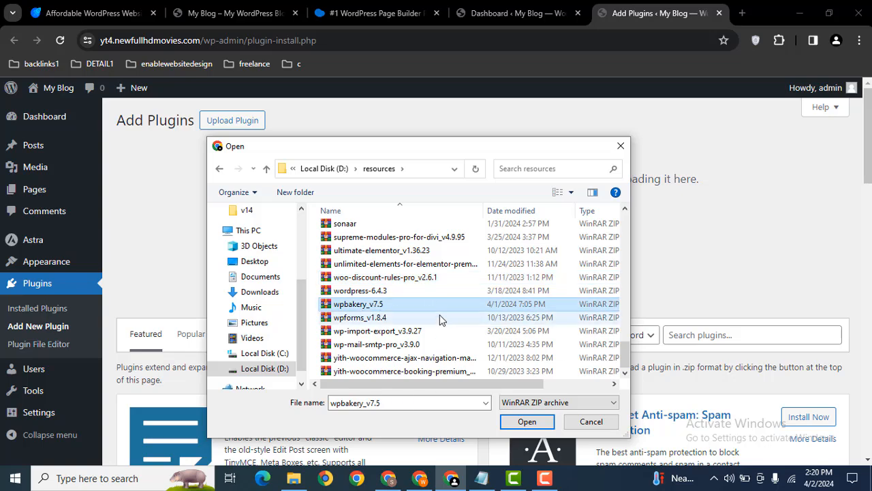
{"action": "left_click", "coordinate": [527, 422]}
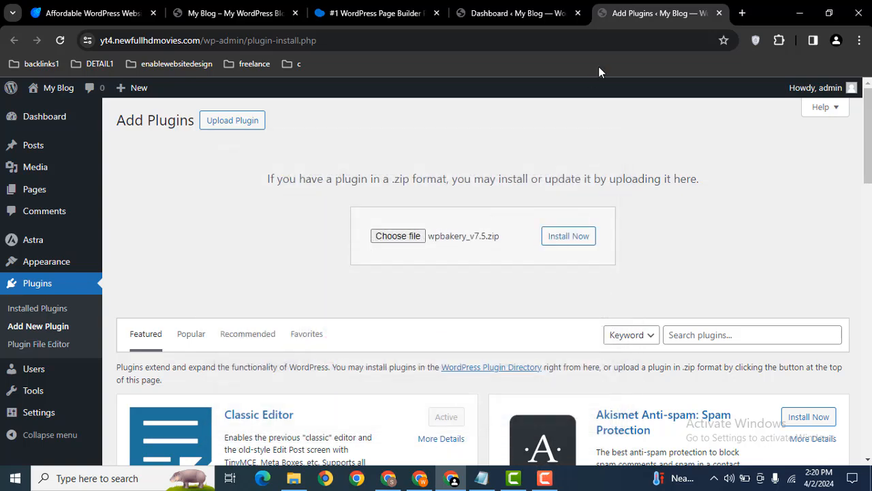
{"action": "left_click", "coordinate": [566, 236]}
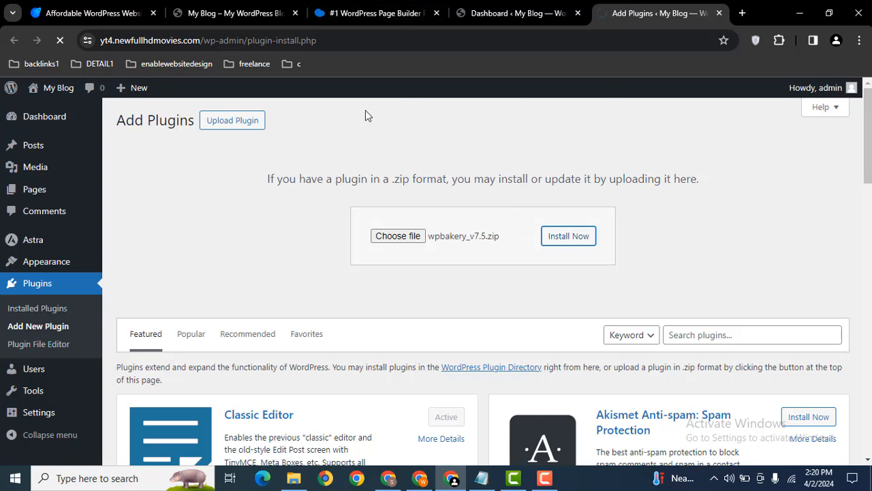
Step: Look over the WPBakery website's homepage headline and its lifetime license pricing plans
{"action": "left_click", "coordinate": [370, 7]}
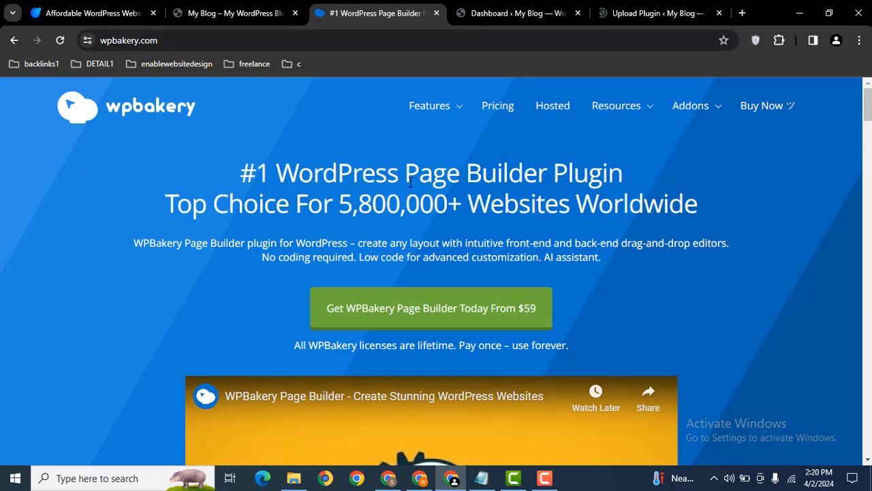
{"action": "left_click_drag", "start_coordinate": [342, 199], "coordinate": [519, 228]}
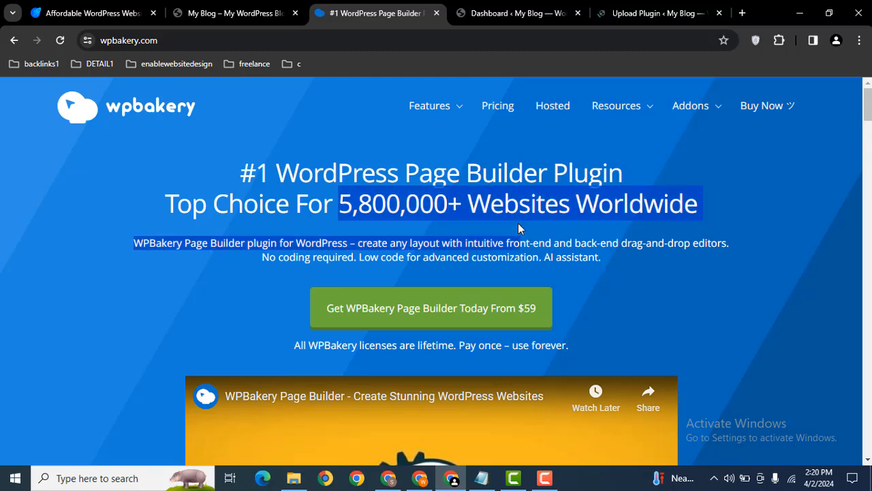
{"action": "left_click", "coordinate": [479, 198]}
{"action": "left_click", "coordinate": [498, 107]}
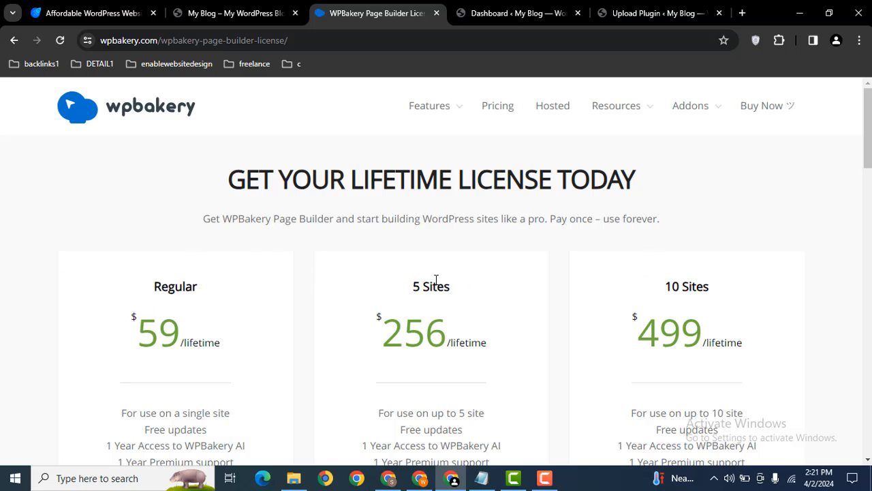
{"action": "left_click_drag", "start_coordinate": [404, 287], "coordinate": [623, 279]}
{"action": "left_click", "coordinate": [680, 272]}
Step: Return to the plugin upload page and activate the installed WPBakery plugin
{"action": "left_click", "coordinate": [654, 8]}
{"action": "left_click", "coordinate": [140, 214]}
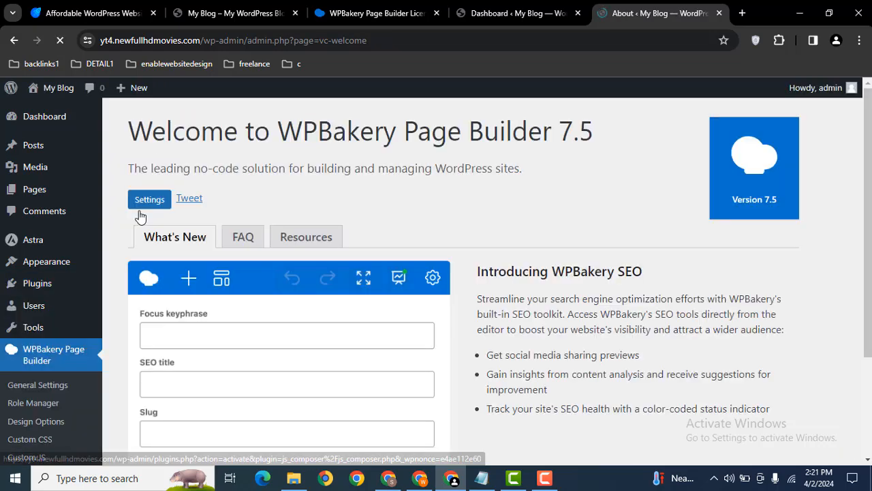
Step: Go to the list of site pages and open the Home page for editing in a separate tab
{"action": "left_click", "coordinate": [49, 194]}
{"action": "mouse_move", "coordinate": [222, 225]}
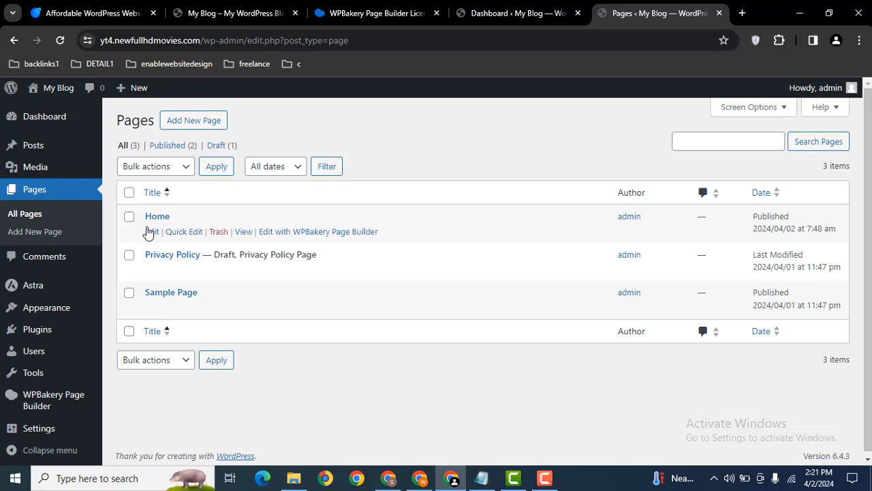
{"action": "middle_click", "coordinate": [151, 232]}
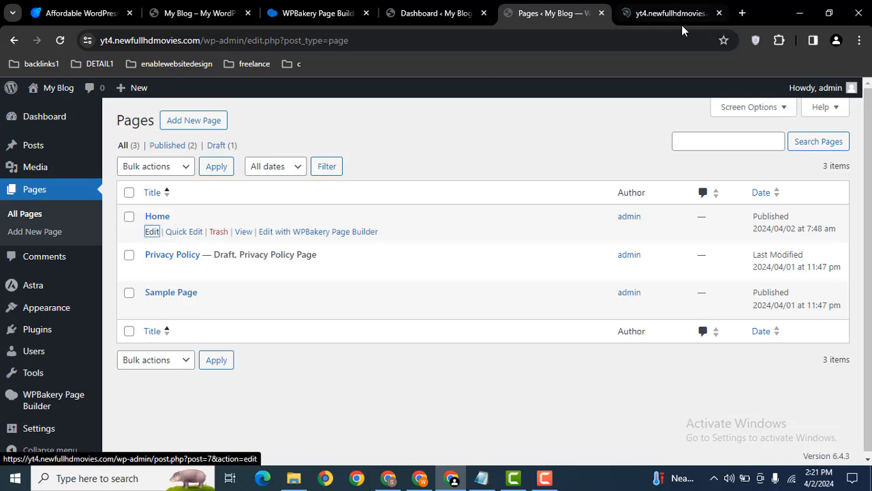
{"action": "left_click", "coordinate": [675, 13]}
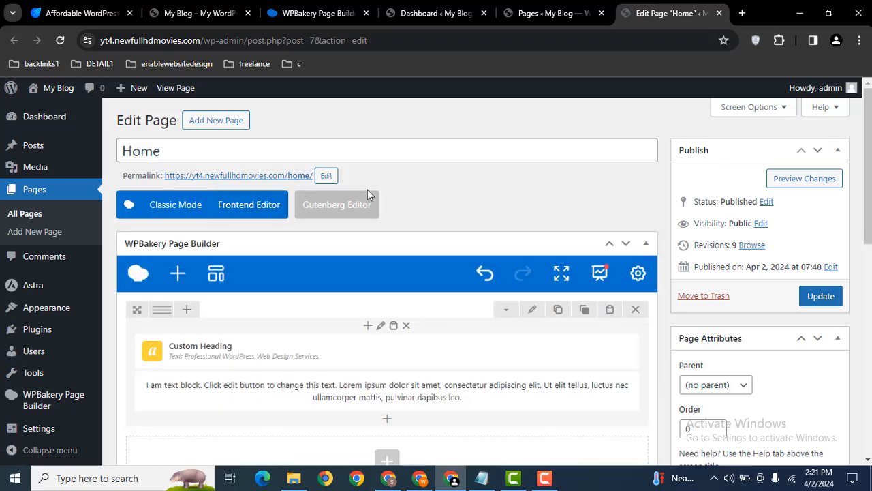
Step: Add a new row below the existing content and insert an Image Carousel element in it
{"action": "scroll", "coordinate": [715, 150], "scroll_direction": "down", "scroll_amount": 3}
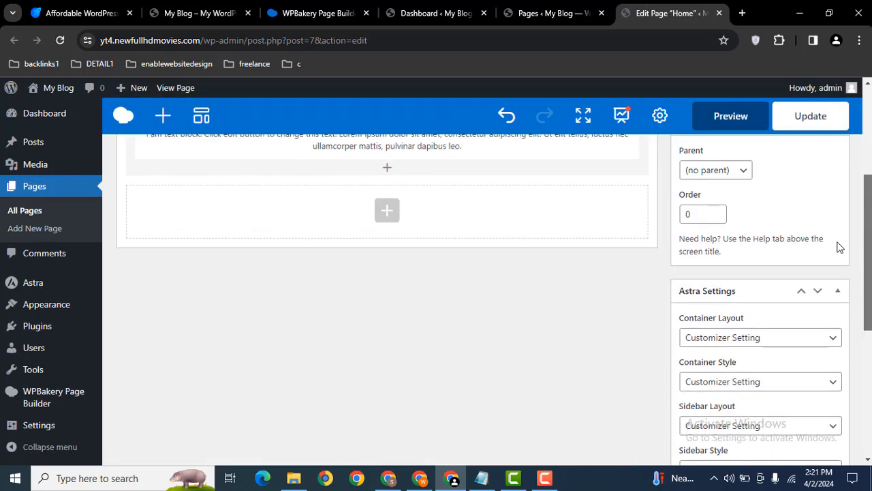
{"action": "scroll", "coordinate": [840, 247], "scroll_direction": "up", "scroll_amount": 1}
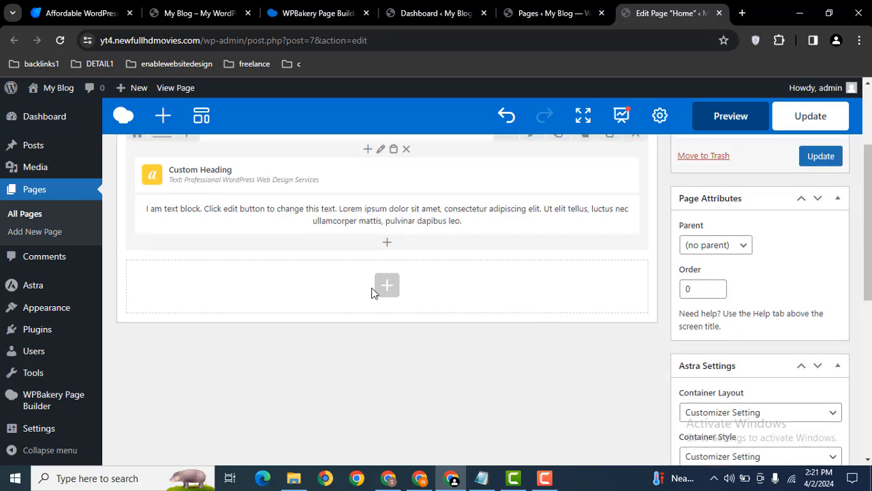
{"action": "left_click", "coordinate": [386, 286]}
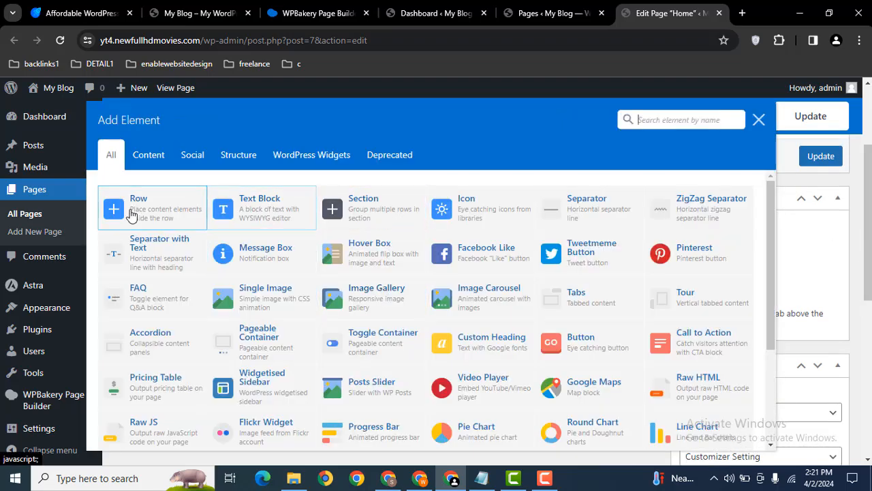
{"action": "left_click", "coordinate": [131, 216]}
{"action": "left_click", "coordinate": [384, 285]}
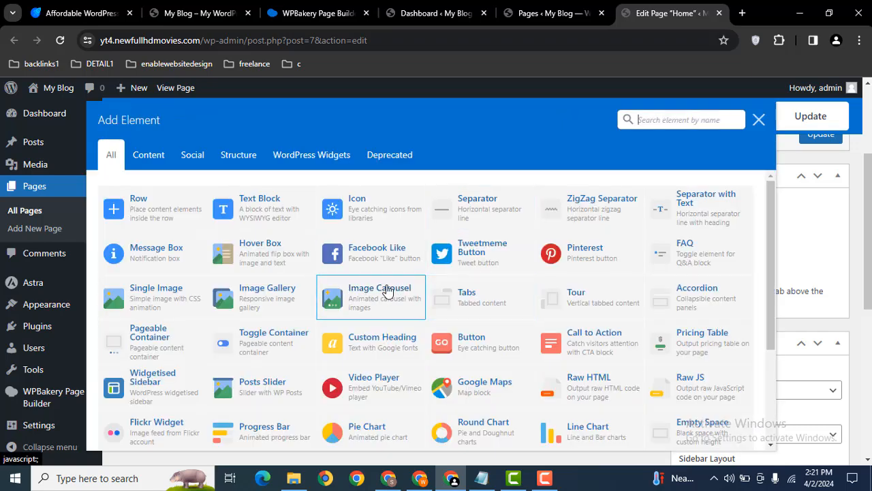
{"action": "left_click", "coordinate": [387, 291]}
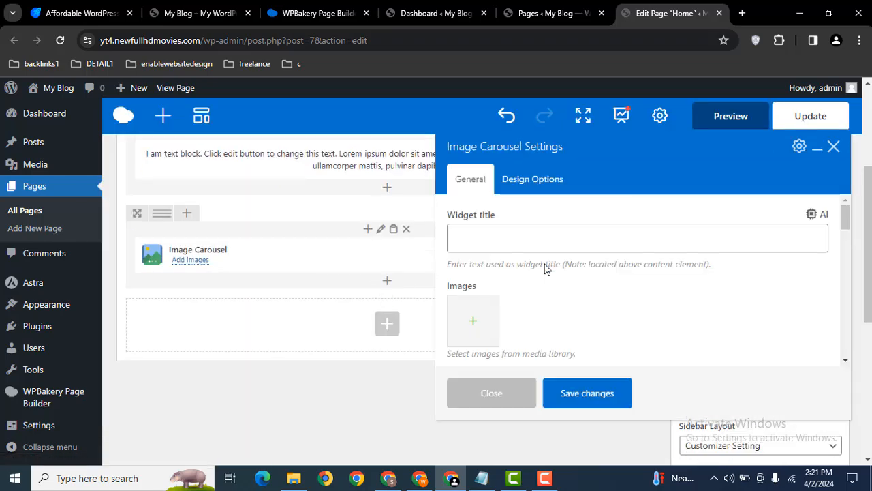
Step: Set the image carousel's widget title to "Featured Images"
{"action": "left_click", "coordinate": [606, 248]}
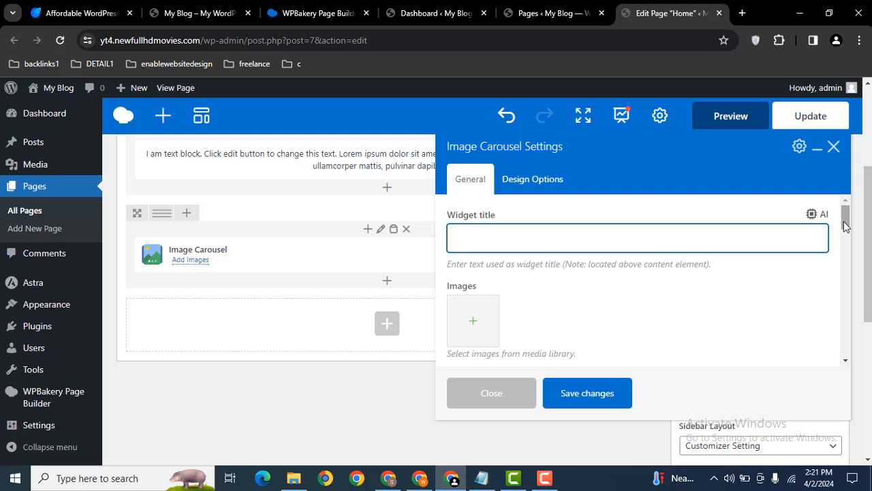
{"action": "key", "text": "Caps_Lock"}
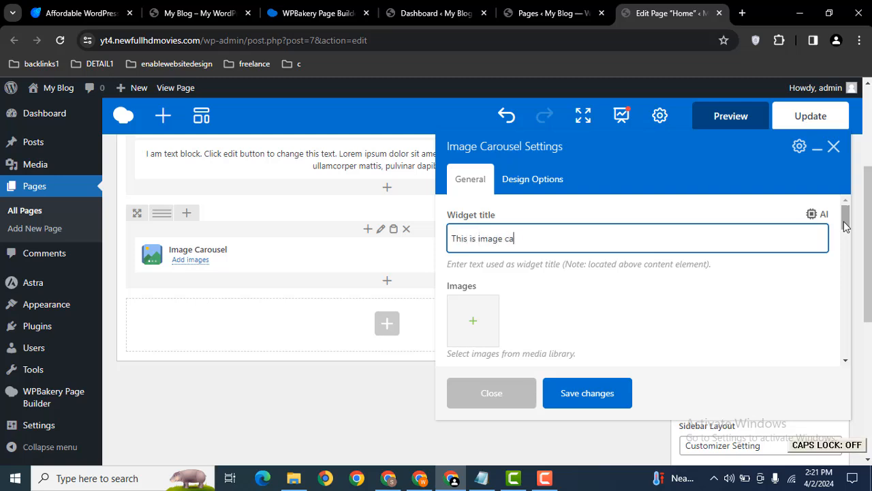
{"action": "type", "text": "rousel"}
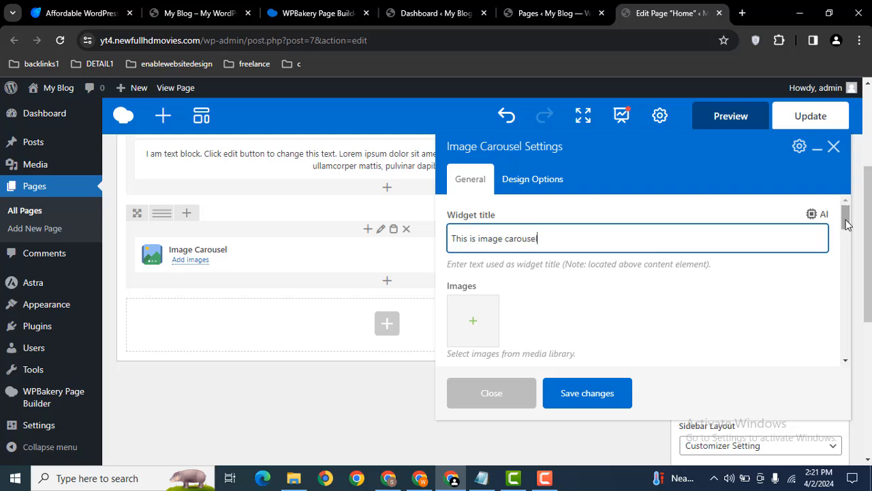
{"action": "key", "text": "ctrl+a"}
{"action": "key", "text": "BackSpace"}
{"action": "key", "text": "Caps_Lock"}
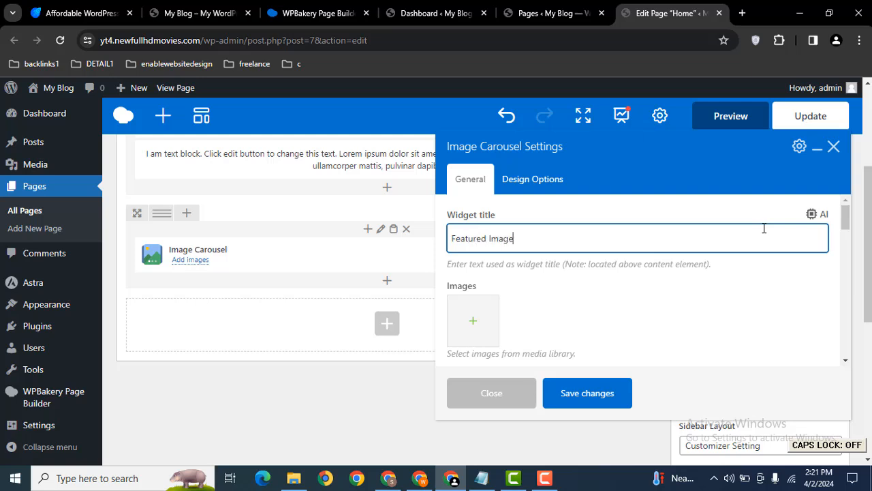
Step: Open the media library selection for the carousel's images
{"action": "scroll", "coordinate": [850, 218], "scroll_direction": "down", "scroll_amount": 2}
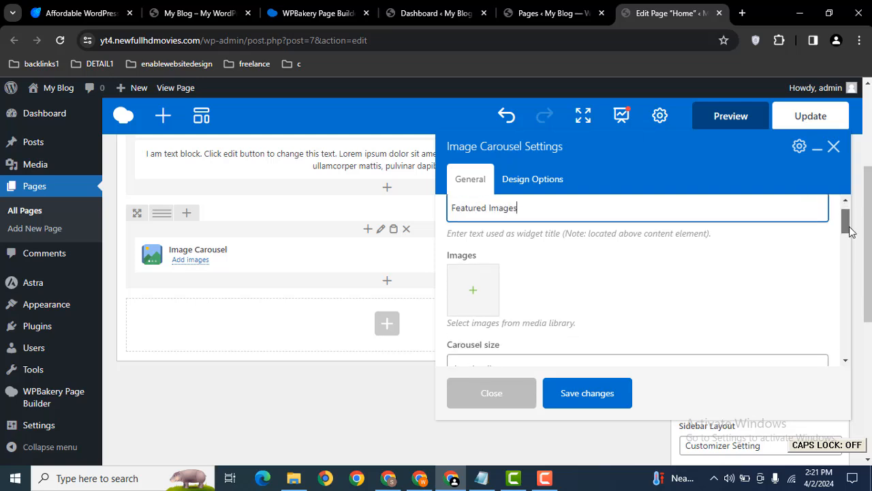
{"action": "left_click", "coordinate": [469, 261]}
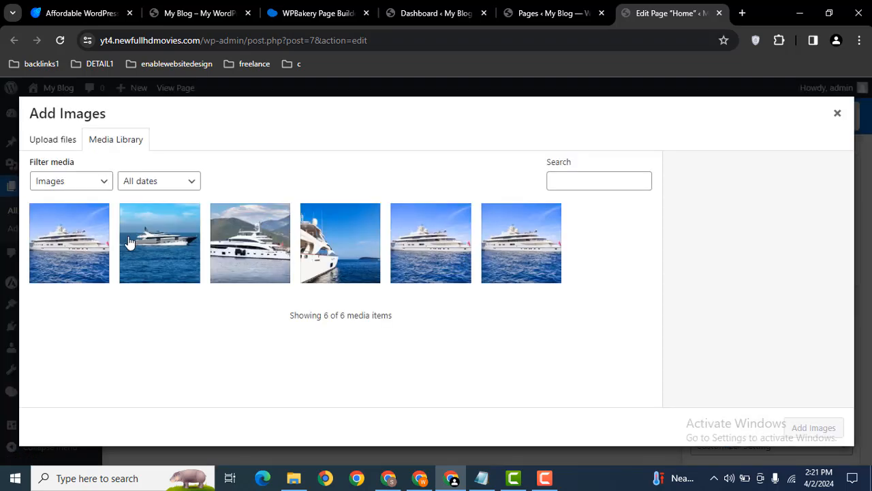
{"action": "left_click", "coordinate": [48, 145]}
{"action": "left_click", "coordinate": [430, 304]}
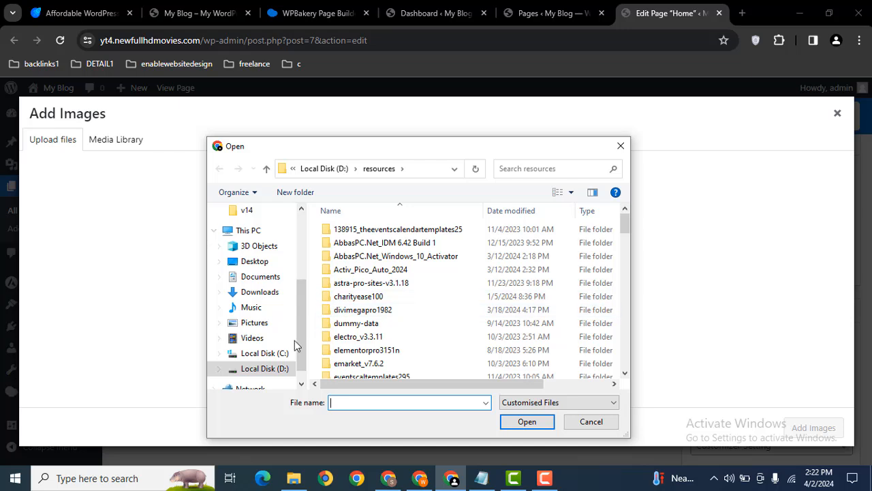
{"action": "left_click", "coordinate": [259, 368]}
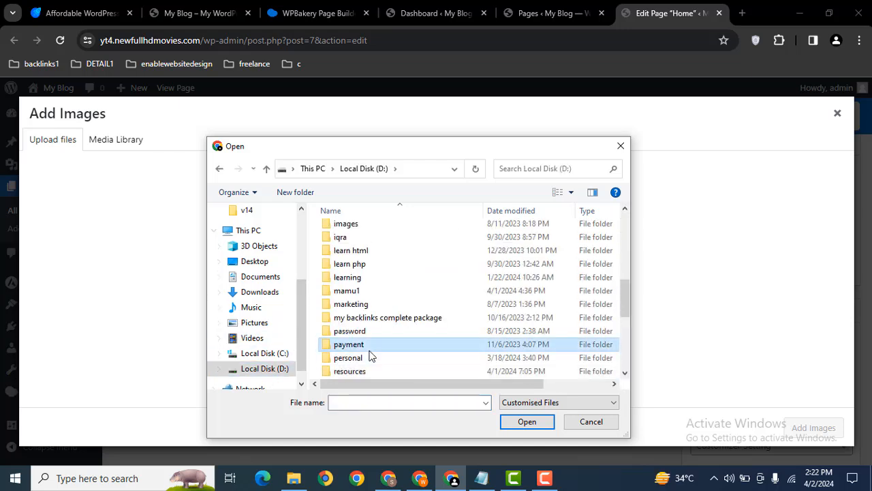
{"action": "scroll", "coordinate": [370, 356], "scroll_direction": "down", "scroll_amount": 5}
{"action": "double_click", "coordinate": [370, 356]}
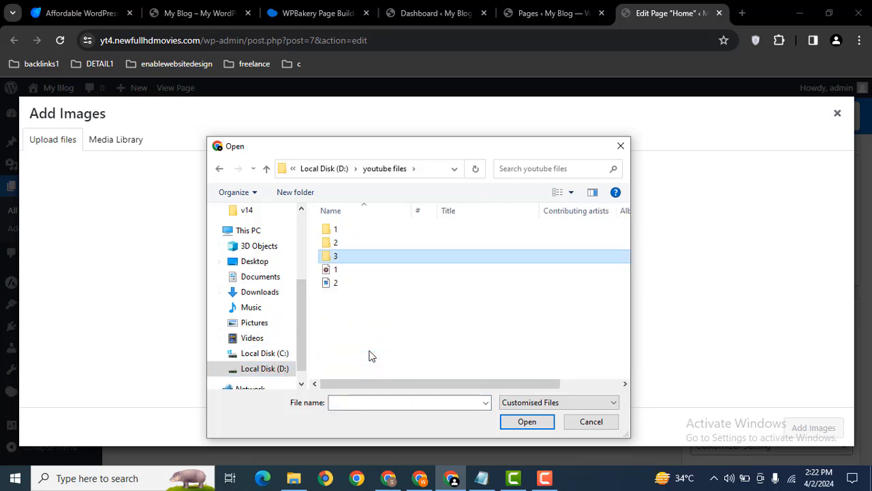
{"action": "key", "text": "Return"}
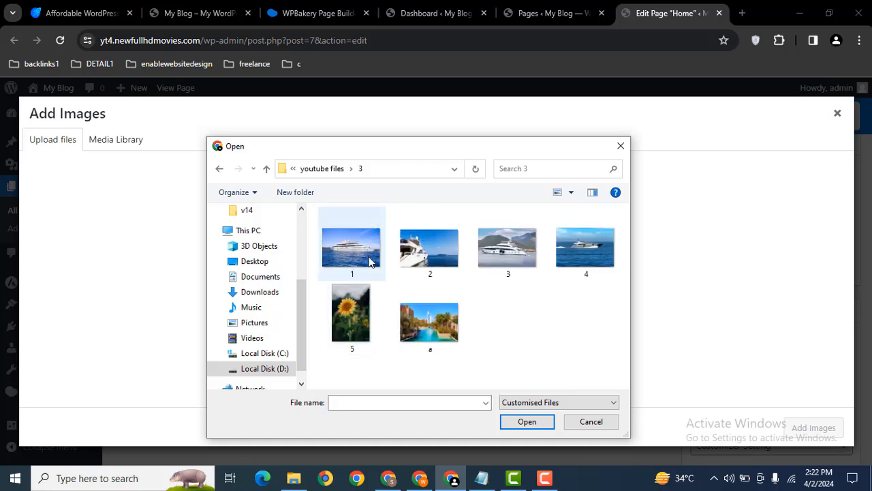
{"action": "key", "text": "ctrl+a"}
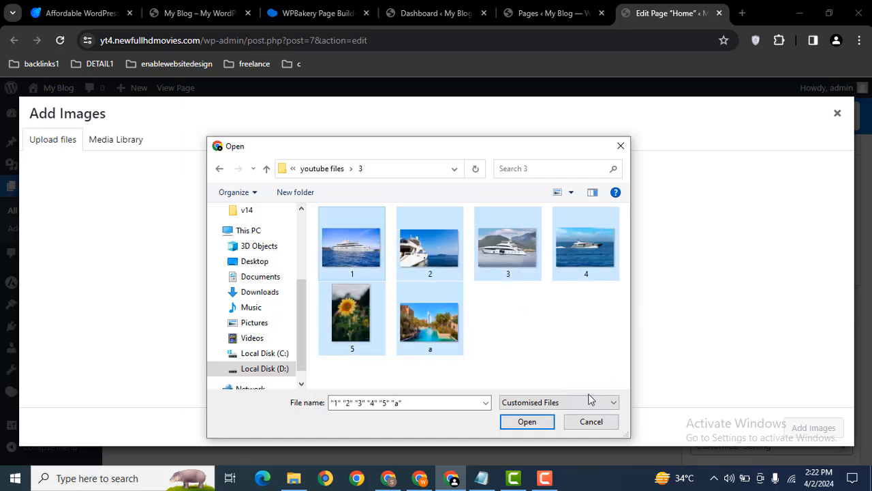
{"action": "left_click", "coordinate": [592, 421]}
{"action": "left_click", "coordinate": [102, 141]}
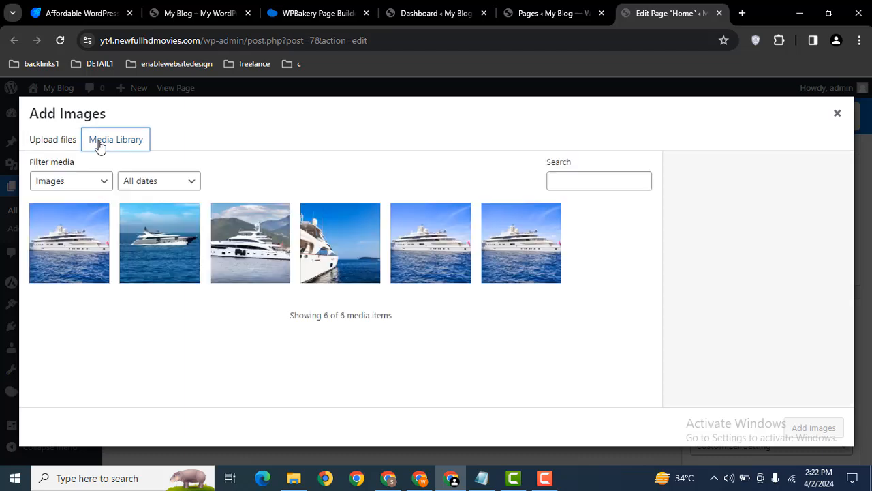
Step: Select the first five yacht images in the media library and add them to the carousel
{"action": "left_click", "coordinate": [54, 251]}
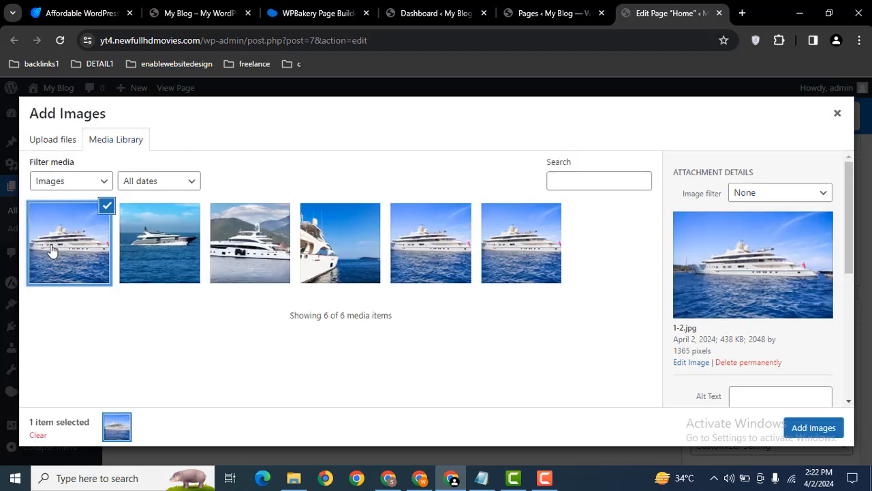
{"action": "left_click", "coordinate": [183, 249]}
{"action": "left_click", "coordinate": [227, 260]}
{"action": "left_click", "coordinate": [315, 256]}
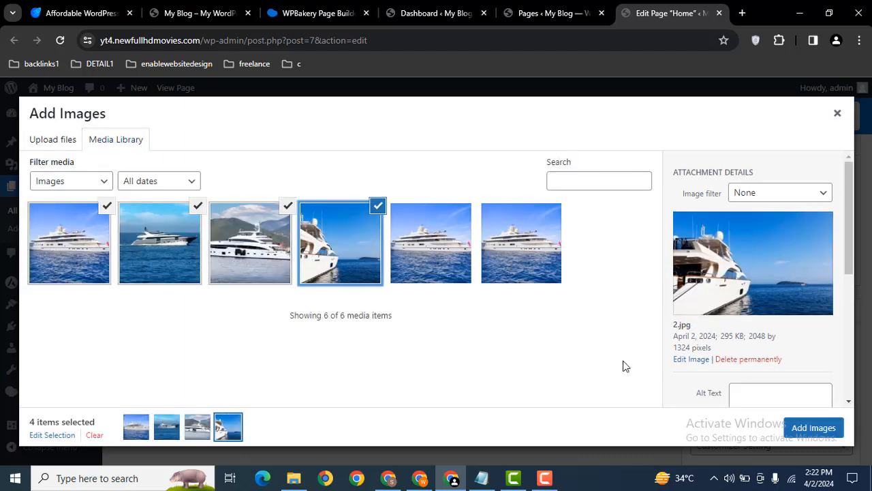
{"action": "left_click", "coordinate": [448, 259]}
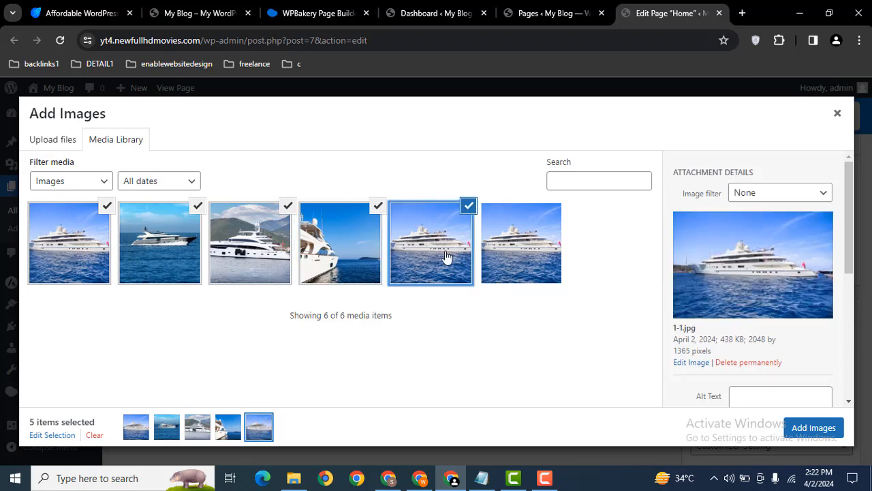
{"action": "left_click", "coordinate": [808, 428]}
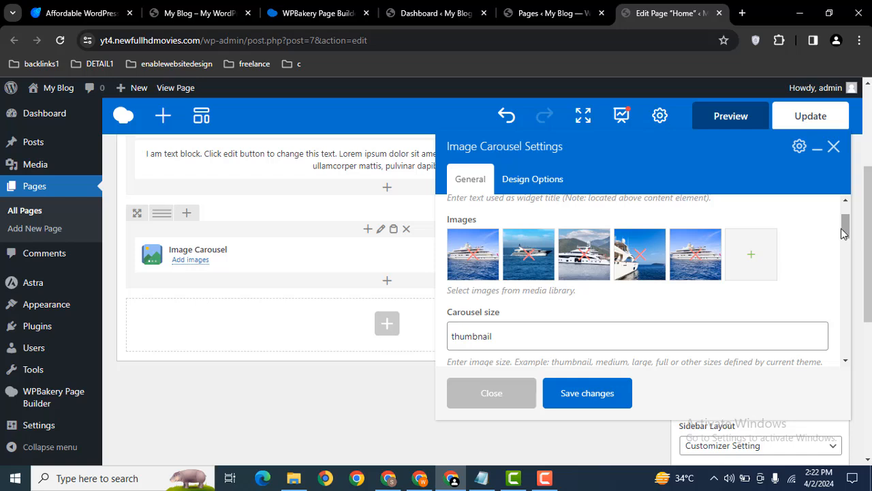
Step: Set the carousel size to medium
{"action": "left_click_drag", "start_coordinate": [845, 232], "coordinate": [844, 248]}
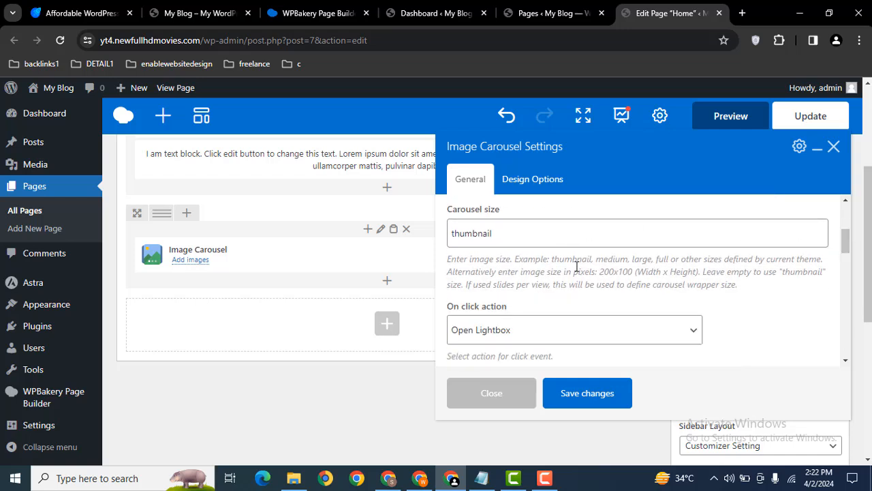
{"action": "left_click_drag", "start_coordinate": [558, 261], "coordinate": [694, 271]}
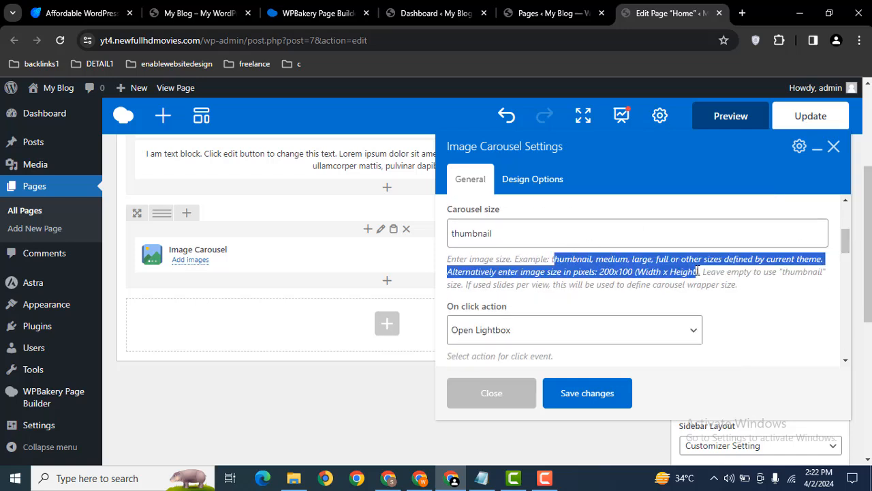
{"action": "left_click", "coordinate": [659, 270]}
{"action": "left_click_drag", "start_coordinate": [524, 241], "coordinate": [429, 240]}
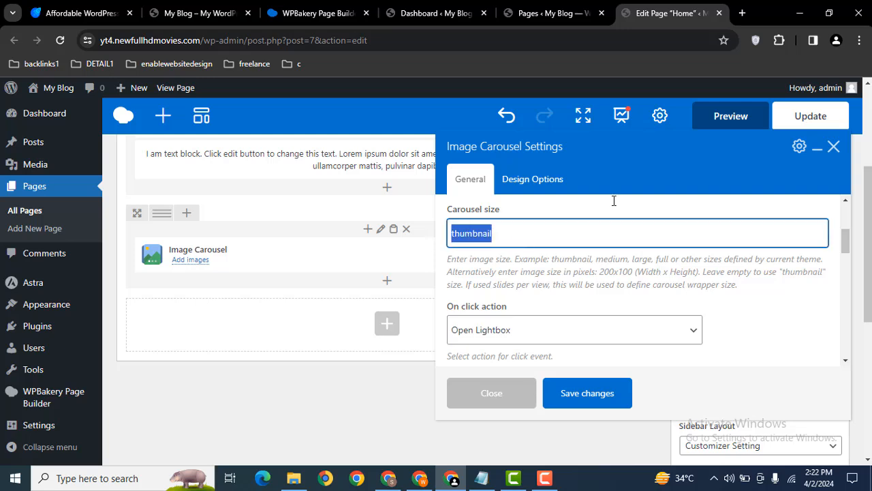
{"action": "type", "text": "medium"}
{"action": "left_click", "coordinate": [551, 267]}
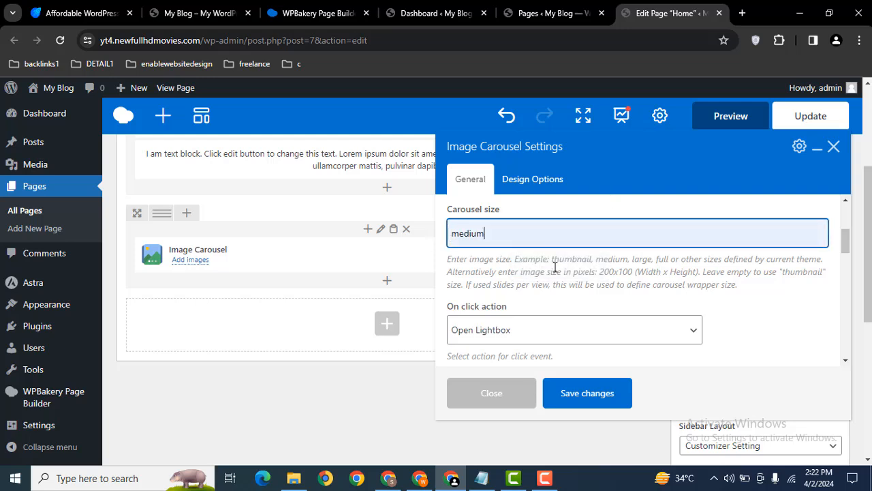
{"action": "left_click_drag", "start_coordinate": [845, 236], "coordinate": [845, 251]}
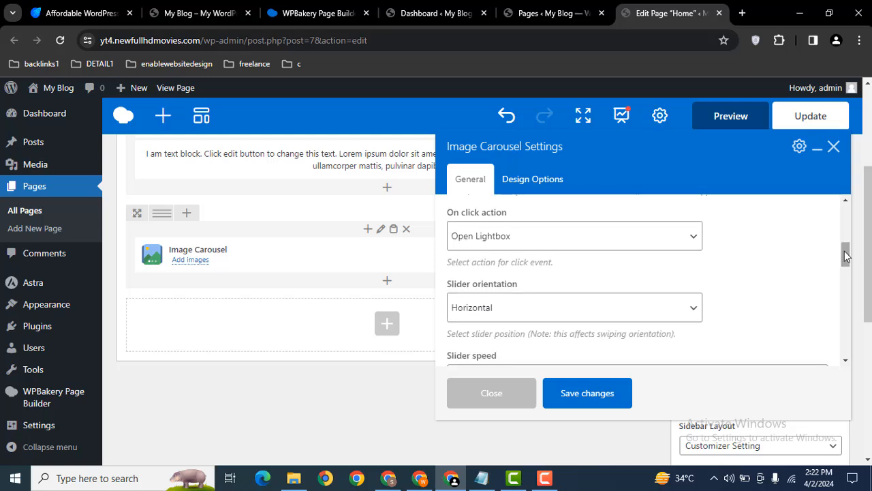
{"action": "left_click", "coordinate": [581, 236]}
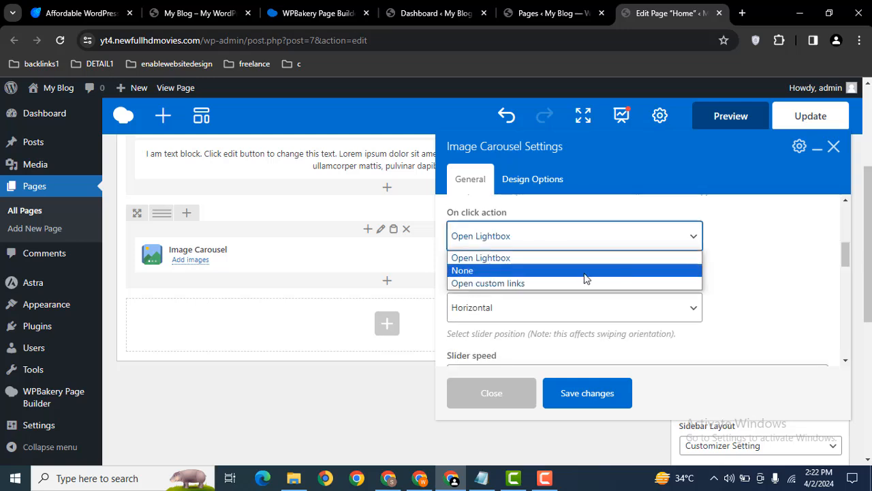
{"action": "left_click", "coordinate": [553, 283]}
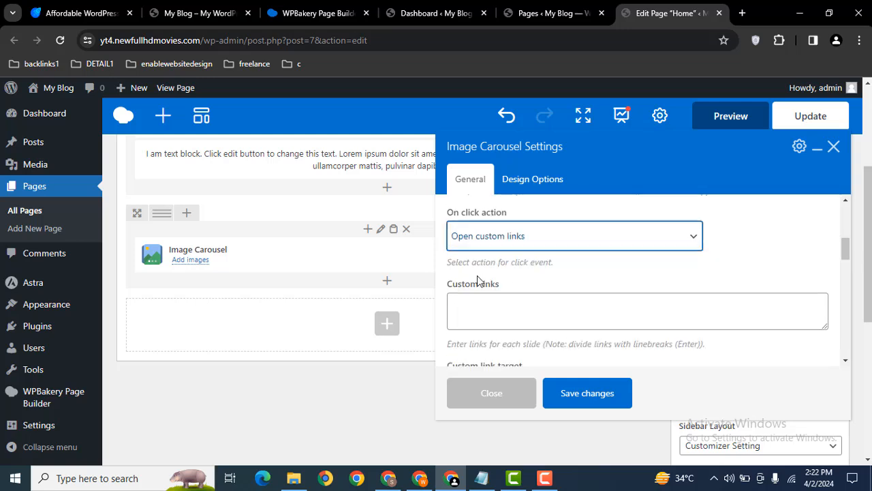
{"action": "left_click", "coordinate": [538, 246]}
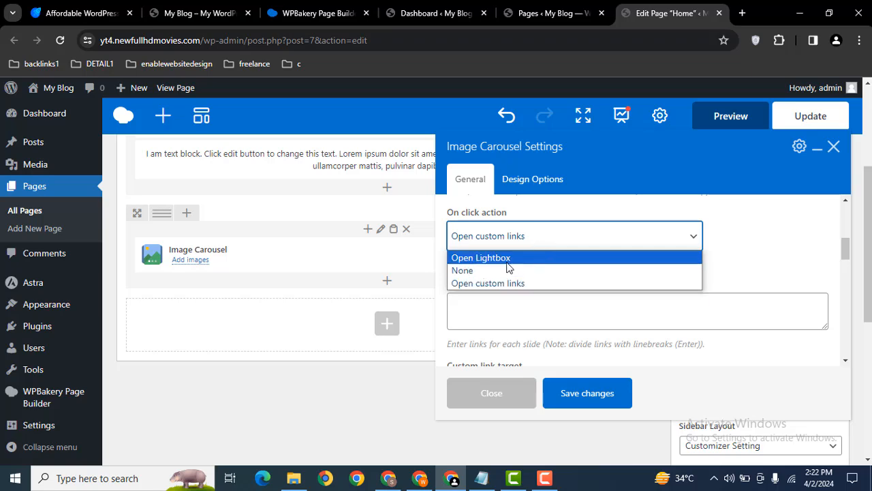
{"action": "left_click", "coordinate": [555, 308]}
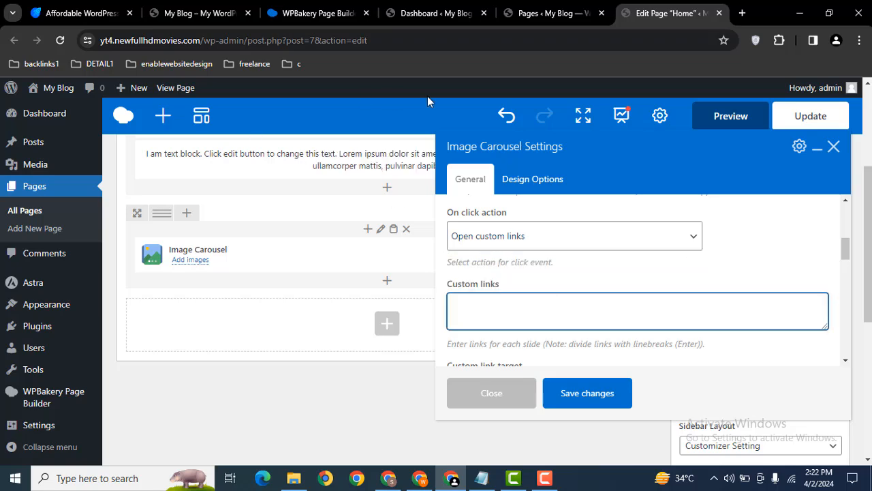
{"action": "left_click", "coordinate": [91, 8]}
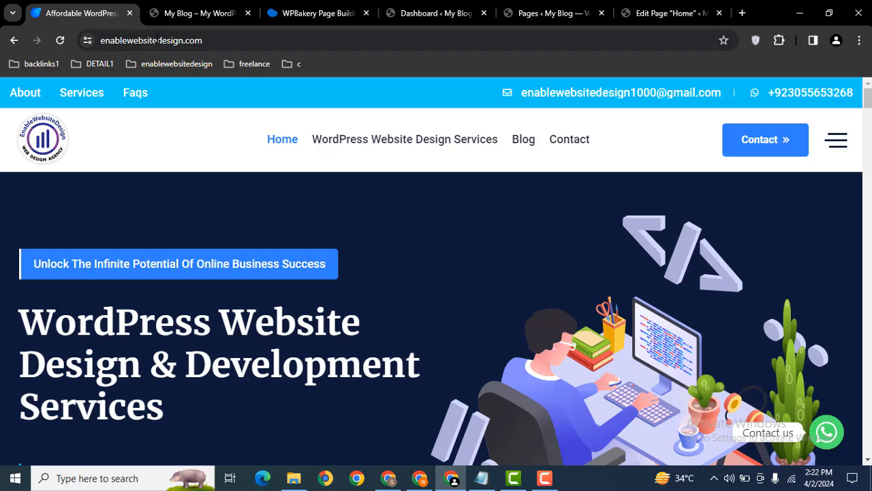
{"action": "left_click", "coordinate": [157, 39]}
{"action": "key", "text": "ctrl+c"}
{"action": "left_click", "coordinate": [643, 8]}
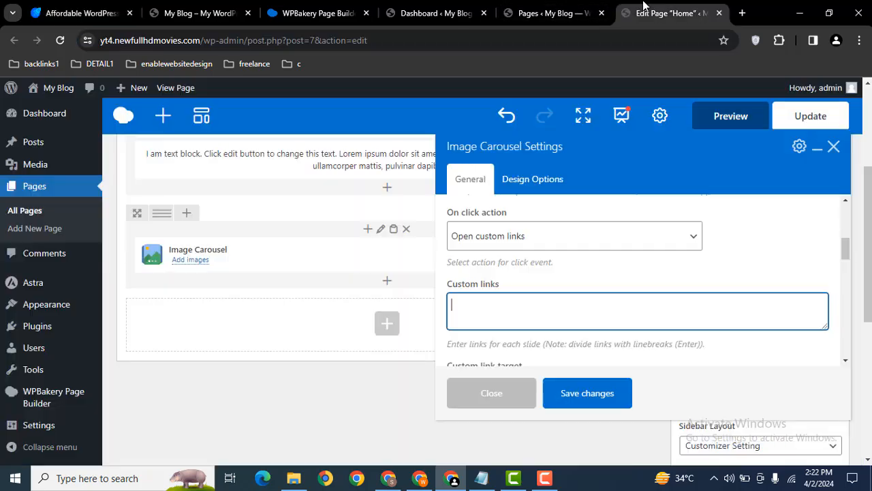
{"action": "key", "text": "ctrl+v"}
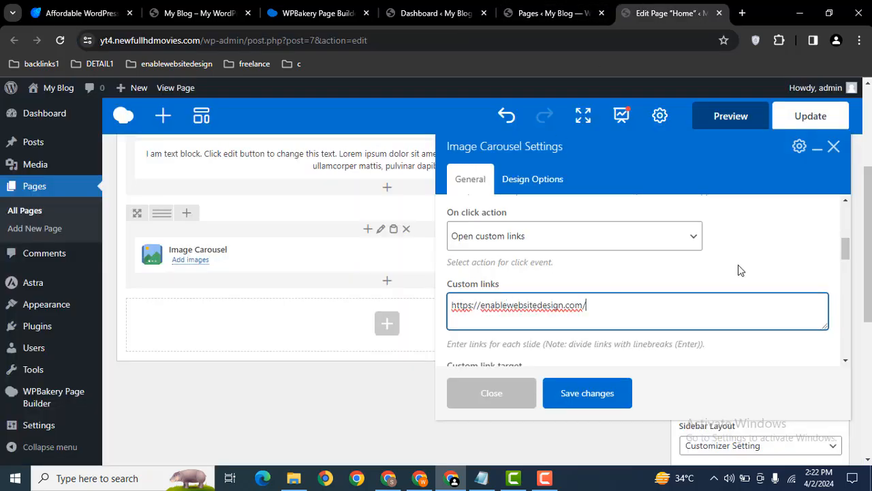
Step: Set the carousel's on click action to None and review the slider orientation options
{"action": "left_click", "coordinate": [607, 239]}
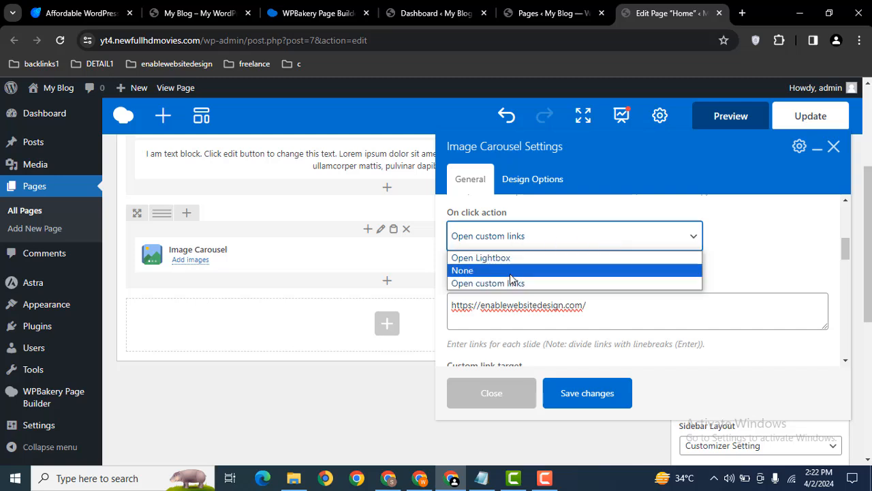
{"action": "left_click", "coordinate": [472, 271]}
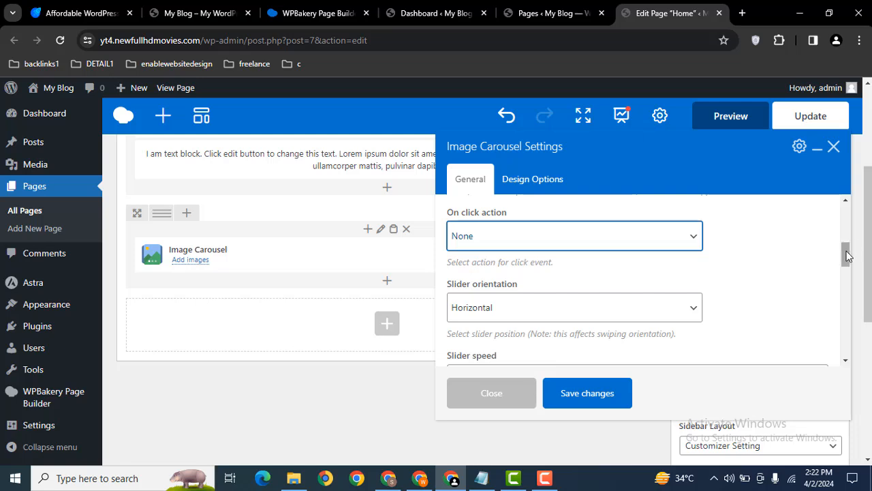
{"action": "left_click_drag", "start_coordinate": [846, 251], "coordinate": [847, 268]}
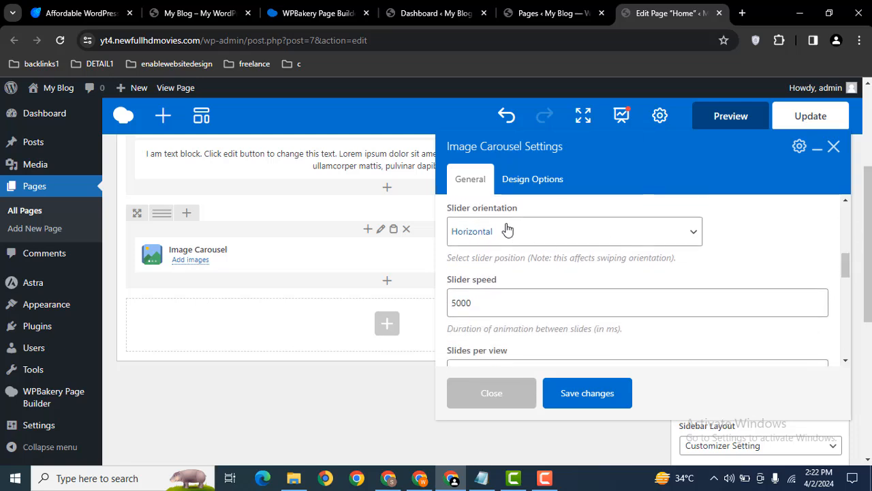
{"action": "left_click", "coordinate": [530, 235]}
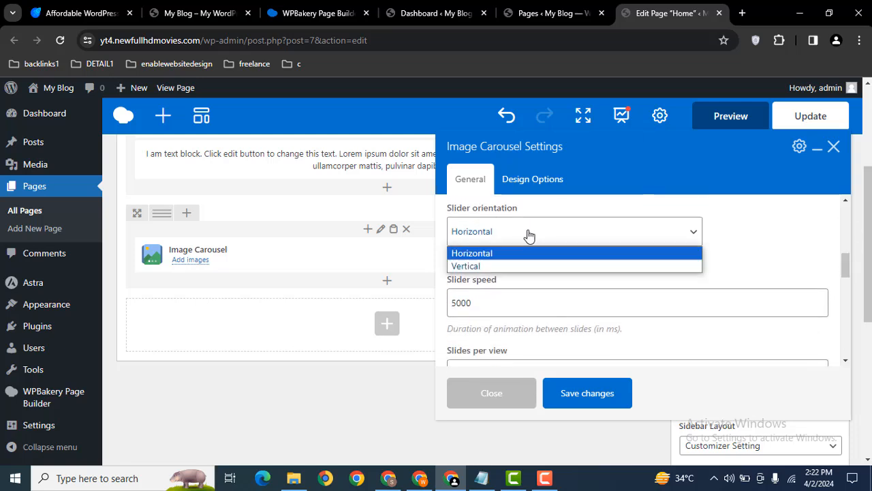
{"action": "left_click", "coordinate": [626, 232]}
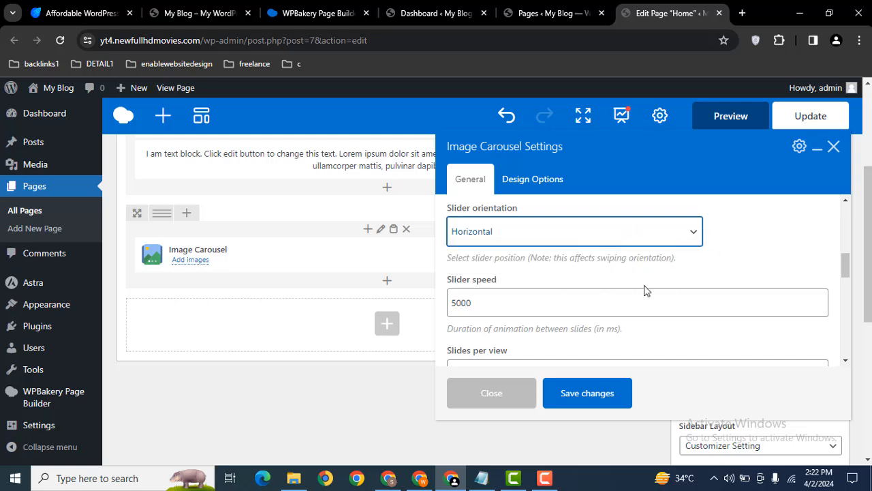
Step: Set the slider speed to 3000 ms and the slides per view to 3
{"action": "mouse_move", "coordinate": [843, 257]}
{"action": "left_mouse_down"}
{"action": "mouse_move", "coordinate": [843, 276]}
{"action": "mouse_move", "coordinate": [843, 268]}
{"action": "left_mouse_up"}
{"action": "left_click", "coordinate": [458, 263]}
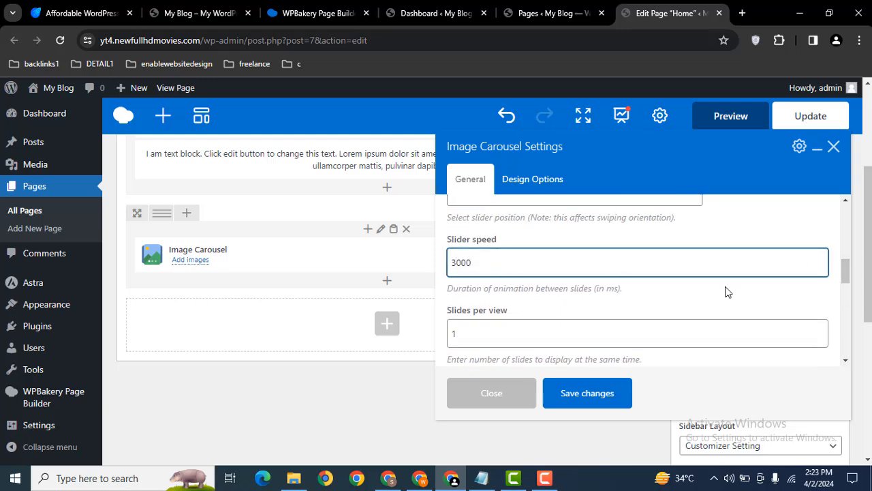
{"action": "left_click_drag", "start_coordinate": [845, 270], "coordinate": [846, 288]}
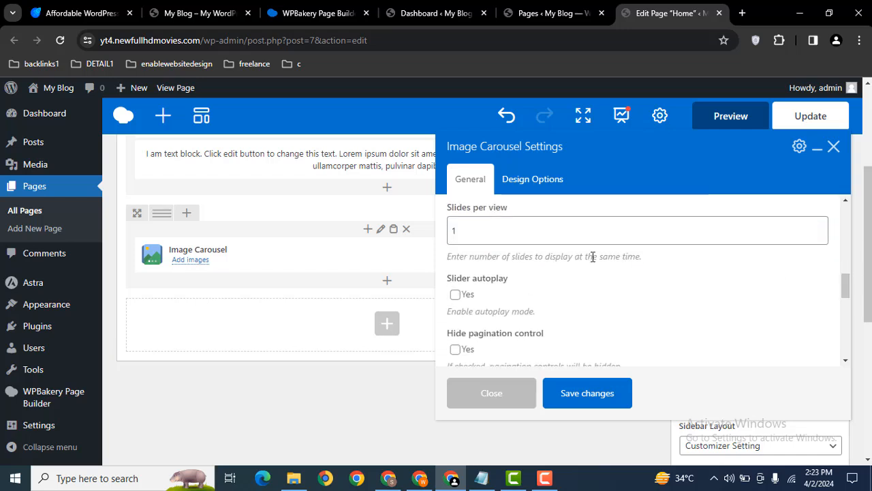
{"action": "double_click", "coordinate": [500, 234]}
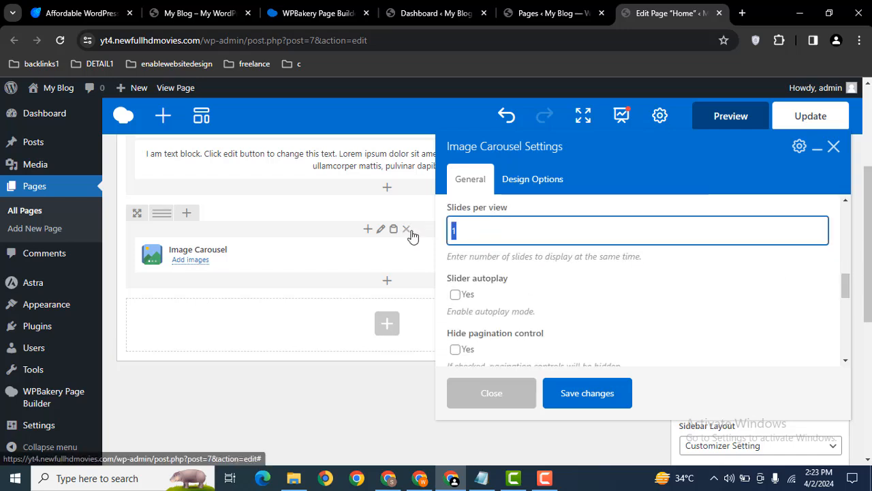
{"action": "type", "text": "3"}
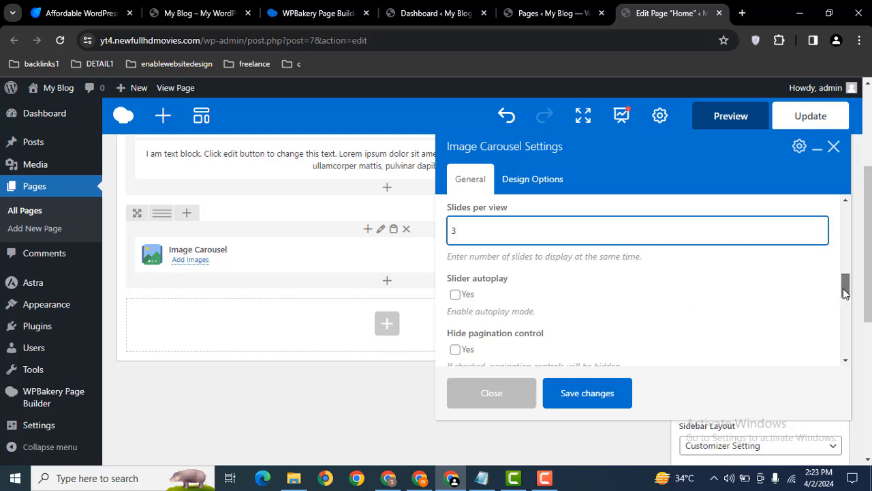
Step: Enable slider autoplay and hide the pagination control
{"action": "left_click_drag", "start_coordinate": [844, 293], "coordinate": [845, 293]}
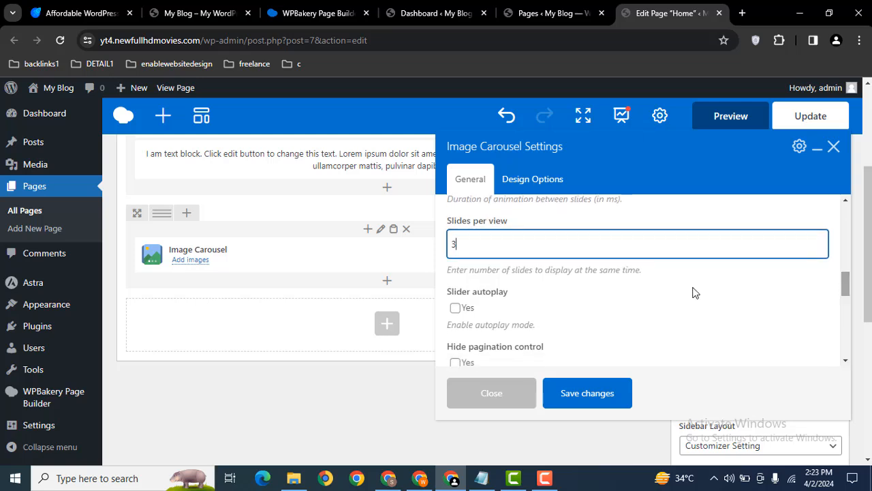
{"action": "left_click", "coordinate": [455, 308]}
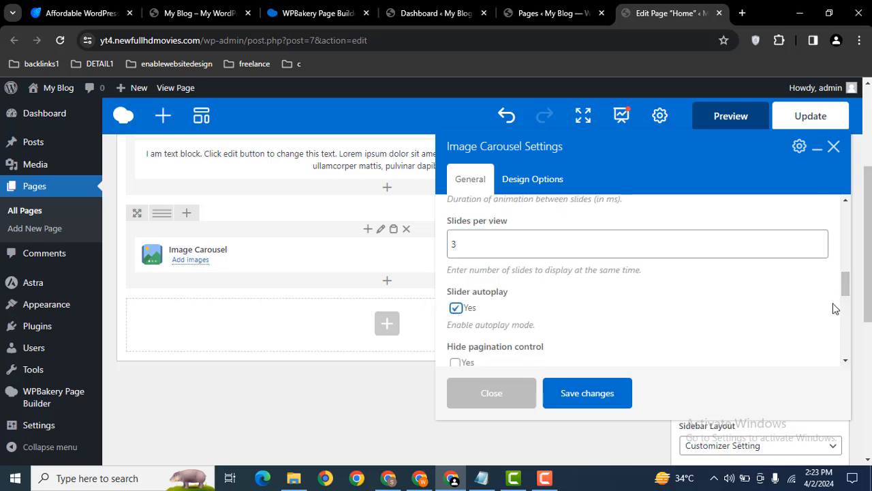
{"action": "left_click_drag", "start_coordinate": [845, 280], "coordinate": [845, 299]}
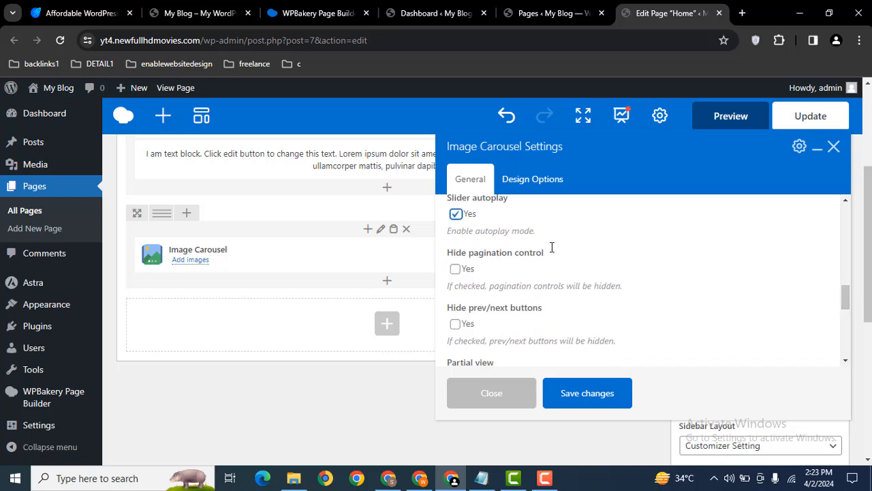
{"action": "left_click", "coordinate": [456, 269]}
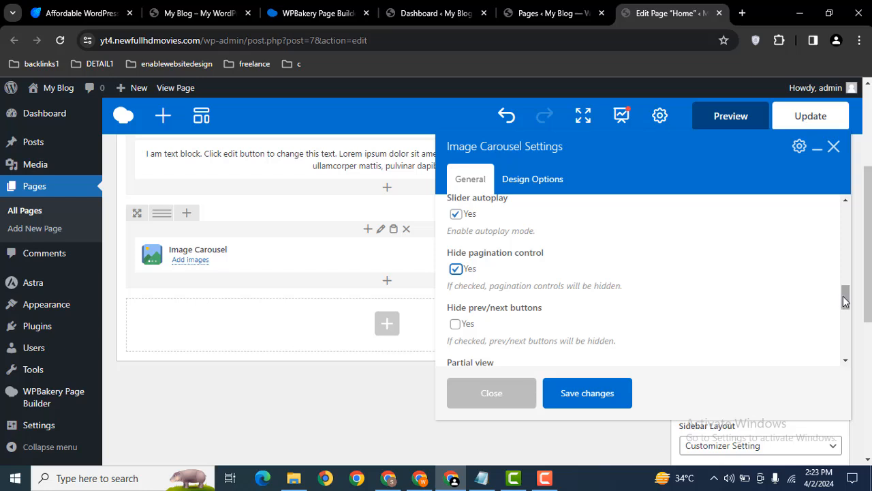
Step: Enable the slider loop and save the image carousel settings
{"action": "left_click_drag", "start_coordinate": [845, 300], "coordinate": [846, 311]}
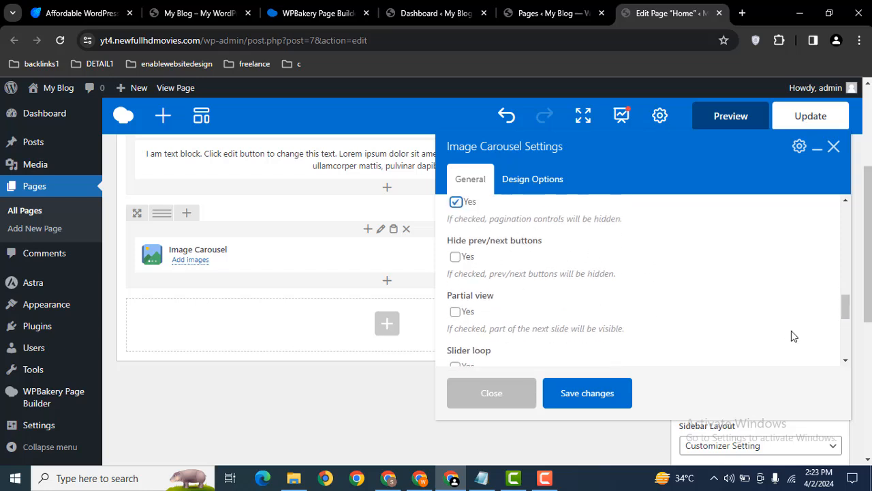
{"action": "left_click_drag", "start_coordinate": [846, 308], "coordinate": [845, 325]}
{"action": "left_click", "coordinate": [456, 269]}
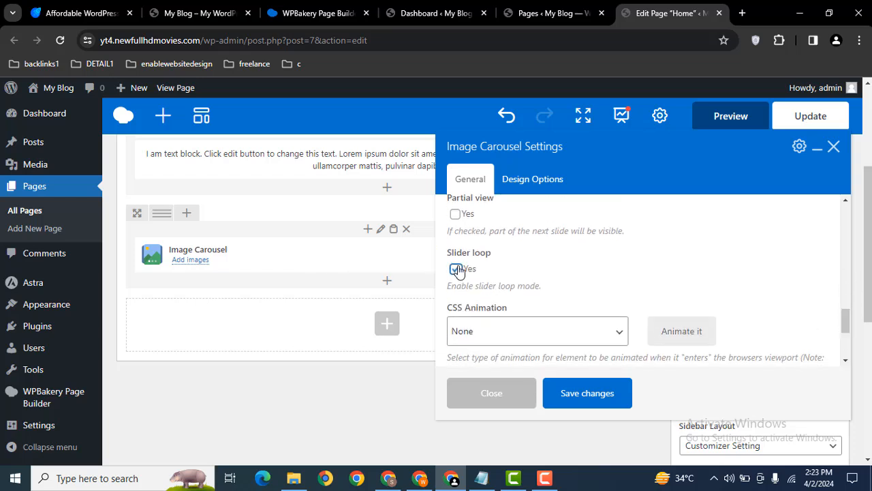
{"action": "left_click_drag", "start_coordinate": [847, 325], "coordinate": [848, 333]}
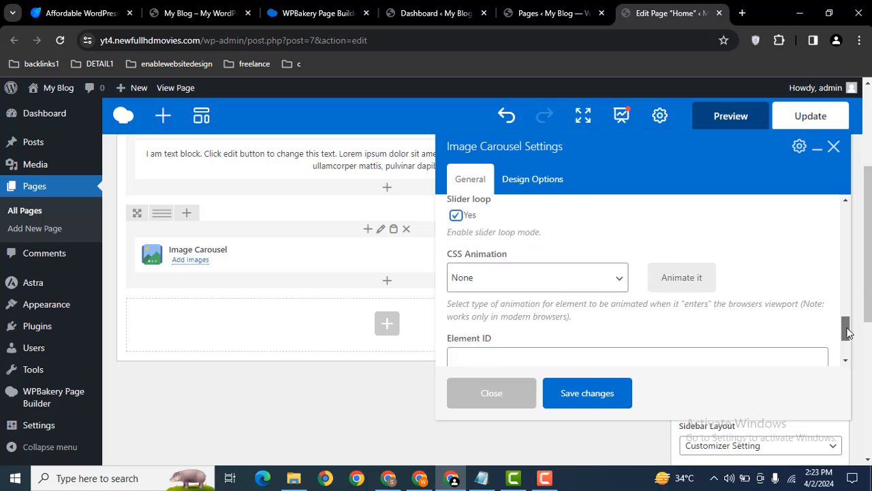
{"action": "left_click", "coordinate": [587, 396]}
Step: Preview the Home page, check the Featured Images carousel, and return to the page editor
{"action": "left_click", "coordinate": [722, 114]}
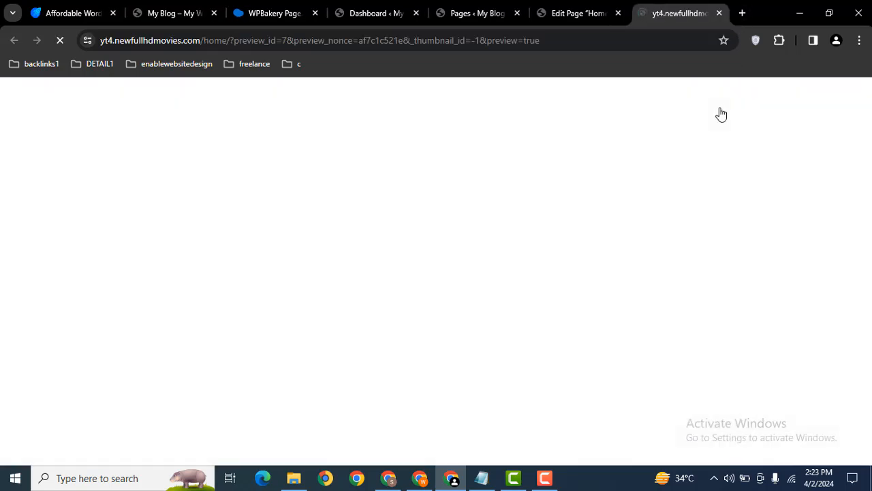
{"action": "scroll", "coordinate": [436, 277], "scroll_direction": "down", "scroll_amount": 1}
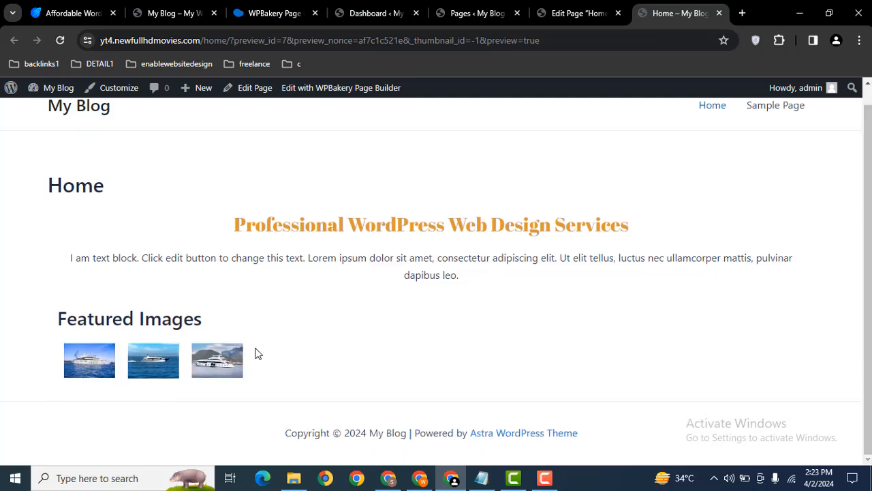
{"action": "left_click", "coordinate": [578, 13]}
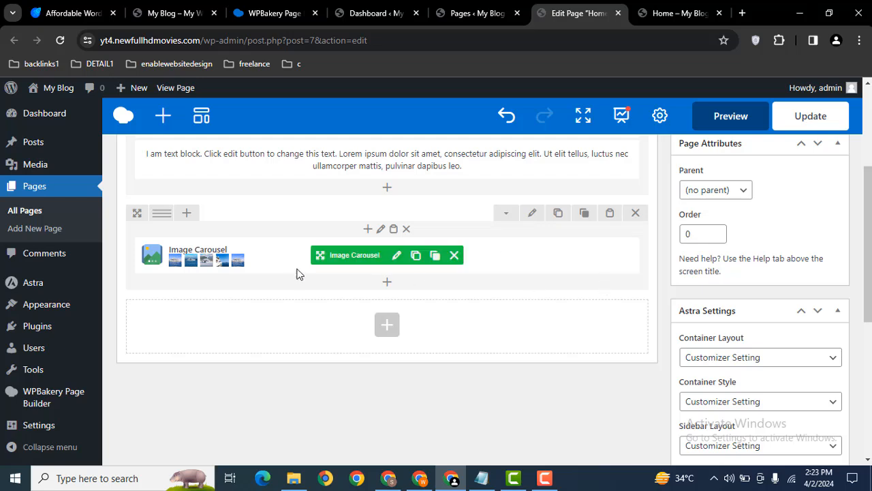
Step: Set the Home page image carousel's size to full and save the carousel settings
{"action": "left_click", "coordinate": [400, 256]}
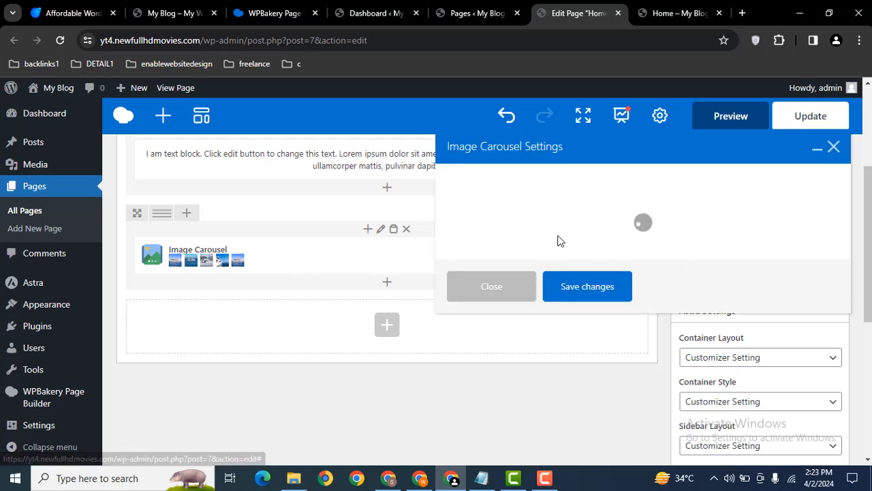
{"action": "left_click_drag", "start_coordinate": [845, 215], "coordinate": [845, 252]}
{"action": "left_click_drag", "start_coordinate": [579, 242], "coordinate": [446, 247]}
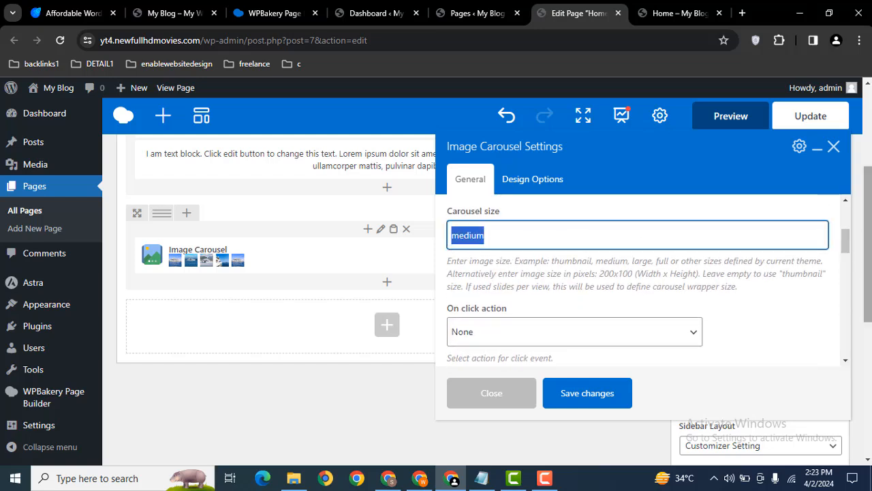
{"action": "type", "text": "full"}
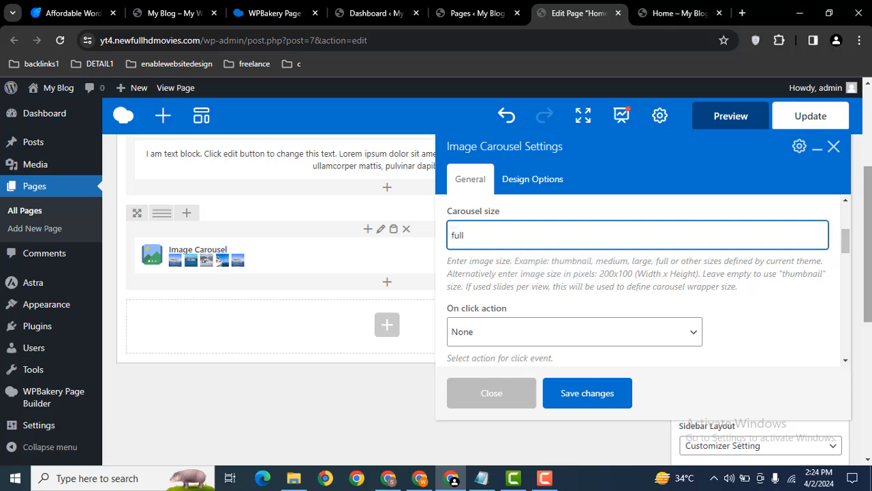
{"action": "left_click", "coordinate": [778, 307]}
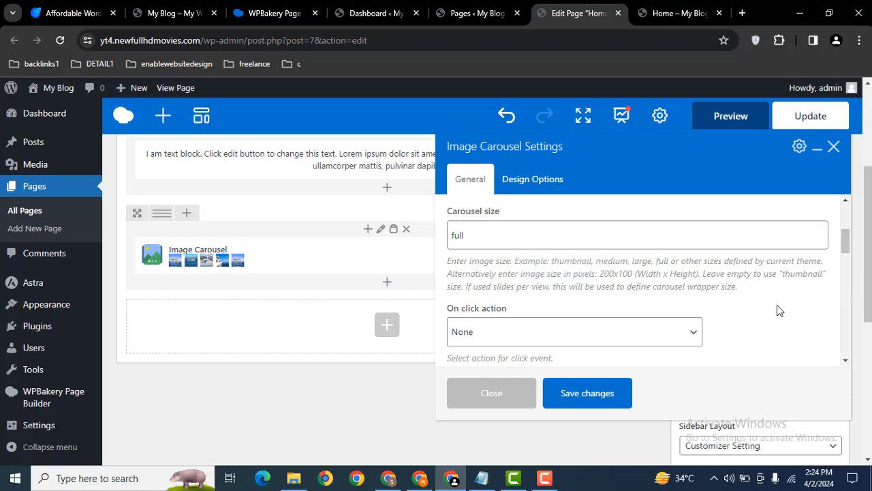
{"action": "left_click", "coordinate": [587, 393]}
Step: Preview the Home page to check the resized Featured Images carousel, and return to the page editor
{"action": "left_click", "coordinate": [731, 122]}
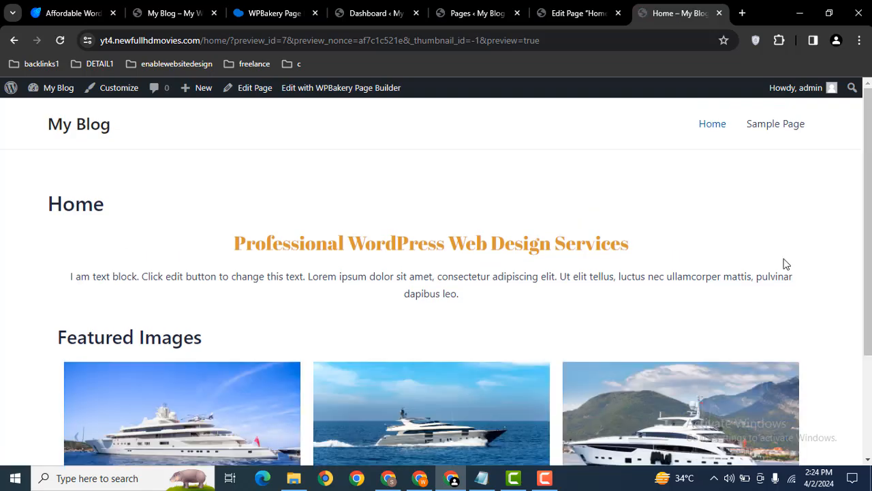
{"action": "scroll", "coordinate": [437, 273], "scroll_direction": "down", "scroll_amount": 2}
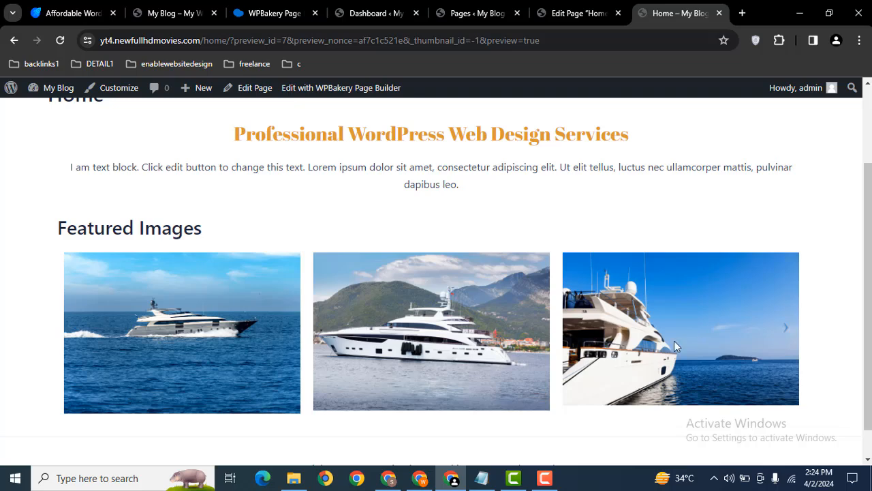
{"action": "left_click", "coordinate": [567, 7]}
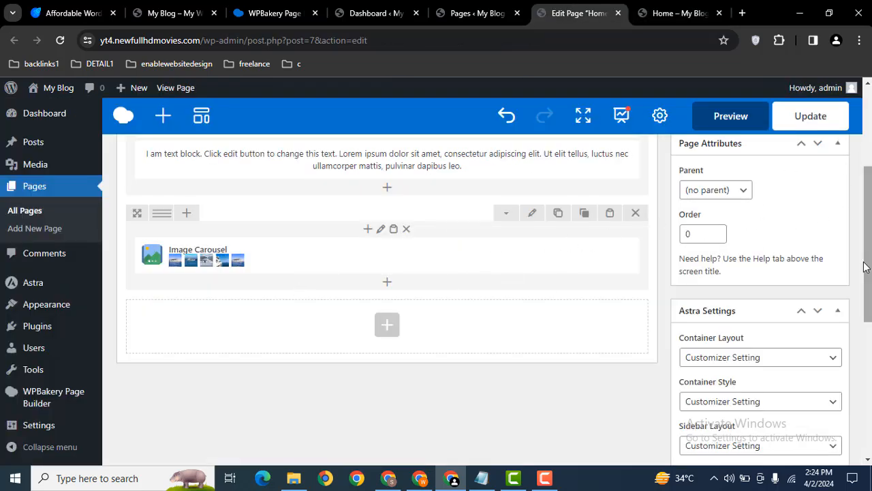
Step: Update the Home page with the carousel changes and switch to the page preview
{"action": "scroll", "coordinate": [811, 238], "scroll_direction": "up", "scroll_amount": 1}
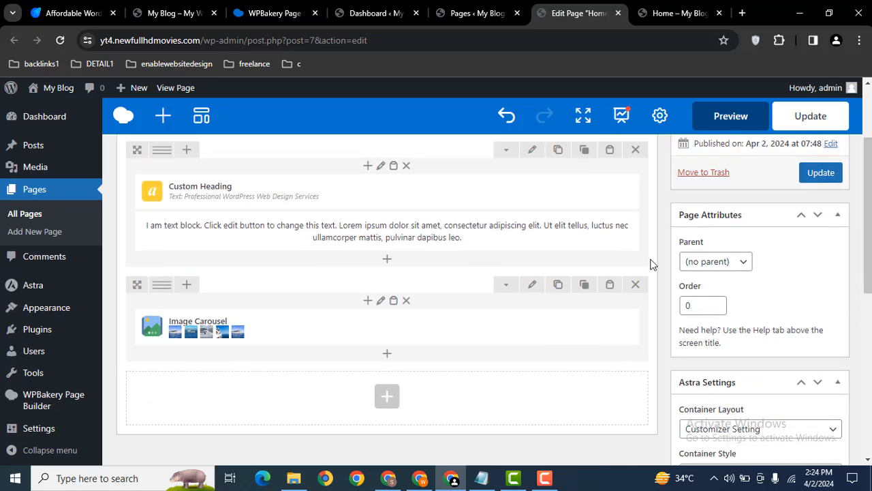
{"action": "left_click", "coordinate": [809, 126]}
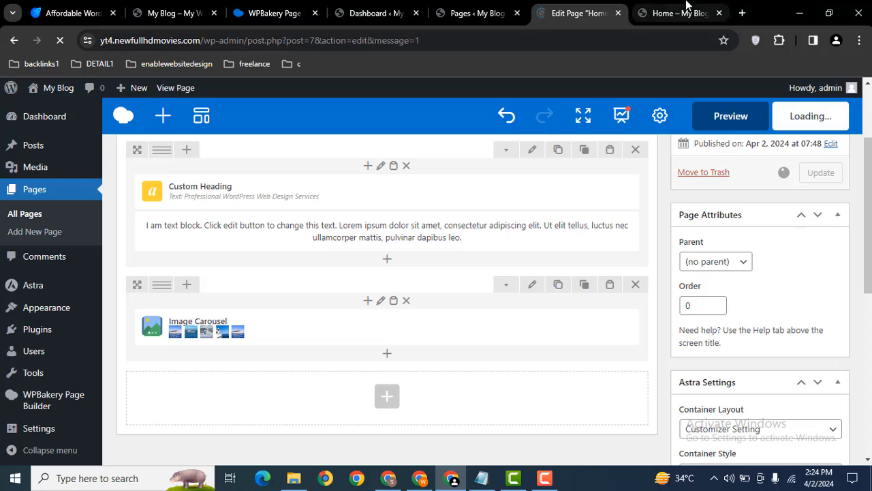
{"action": "left_click", "coordinate": [662, 5]}
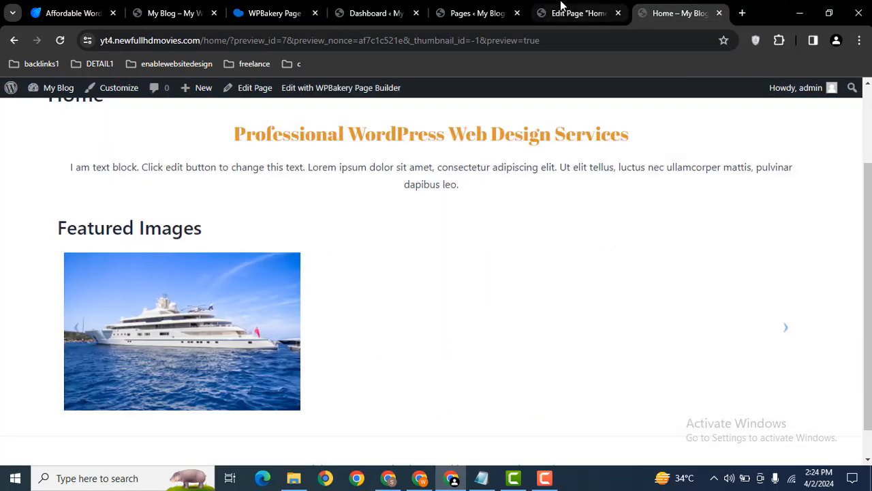